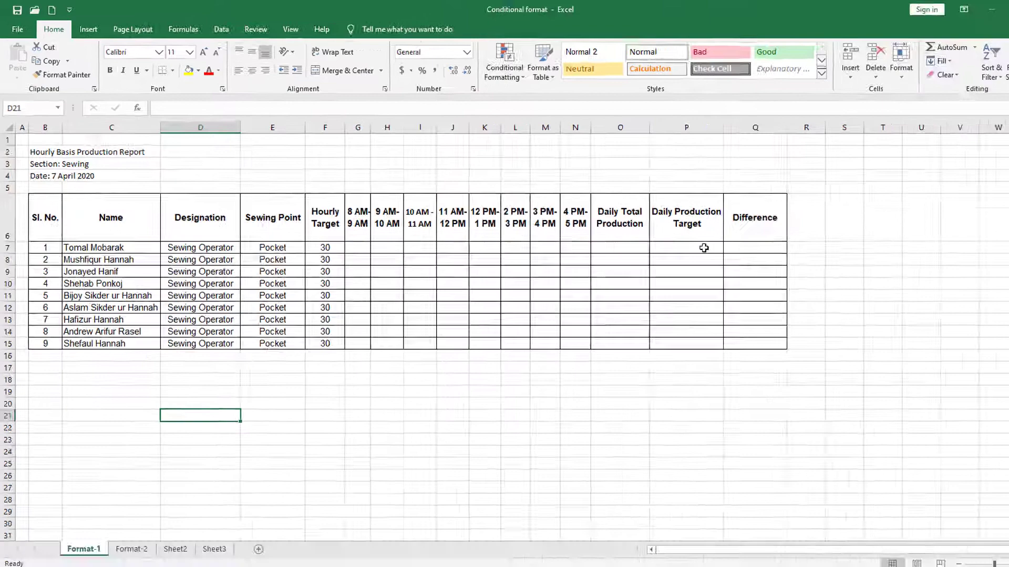
Enter the formula =F7*8 in P7 to calculate the first operator's Daily Production Target.
left_click(795, 321)
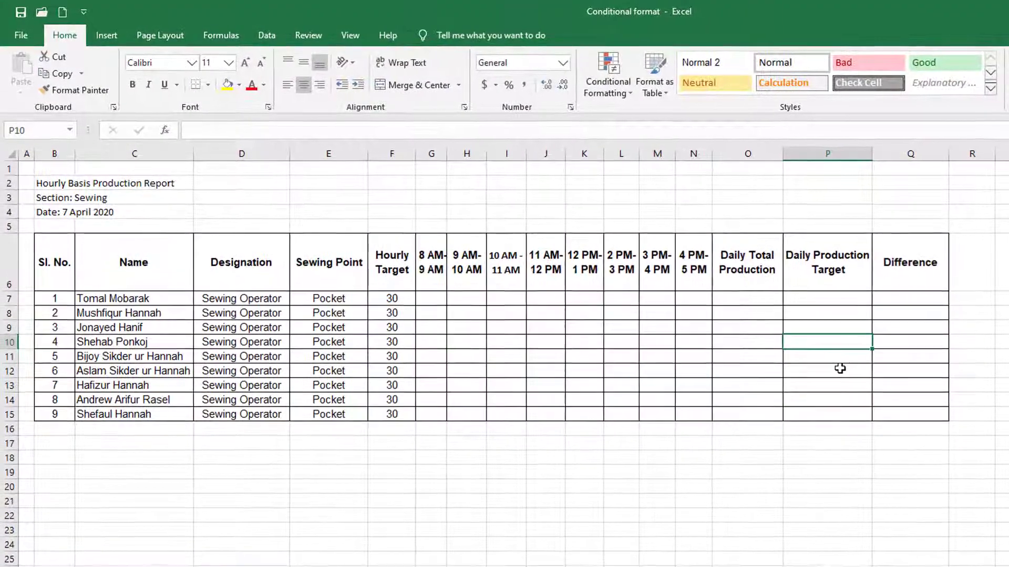
left_click(835, 301)
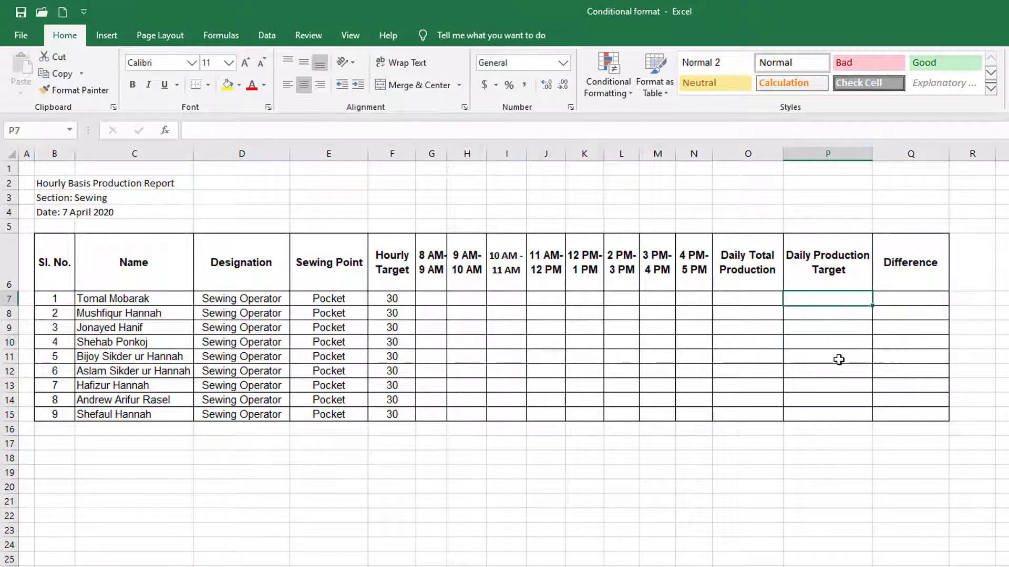
type("=")
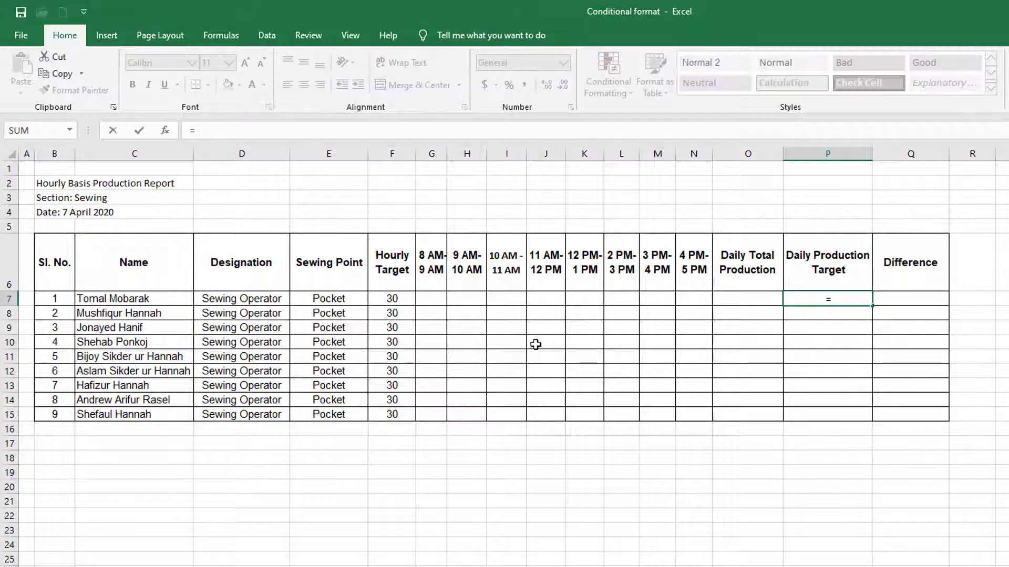
left_click(398, 300)
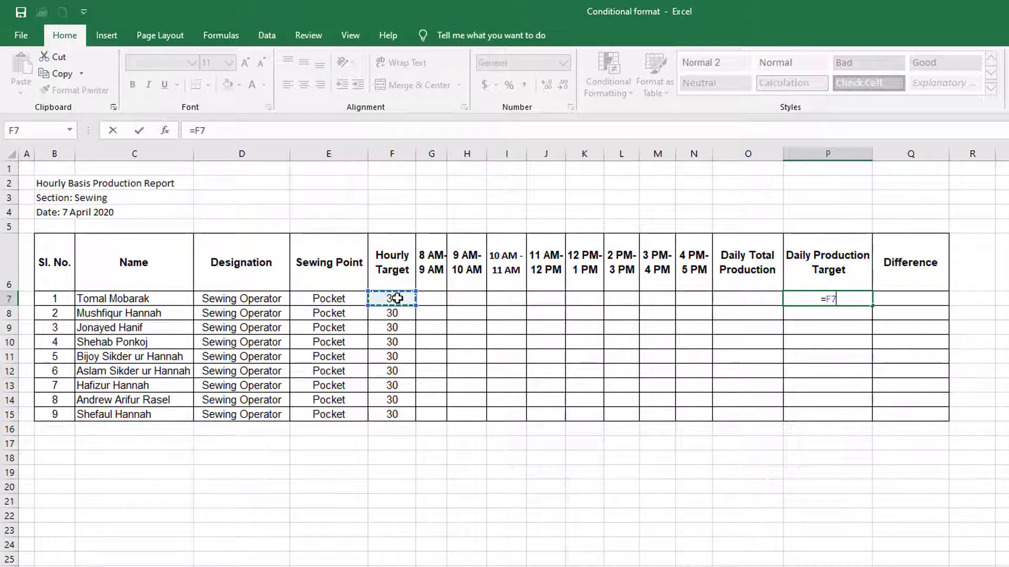
type("*")
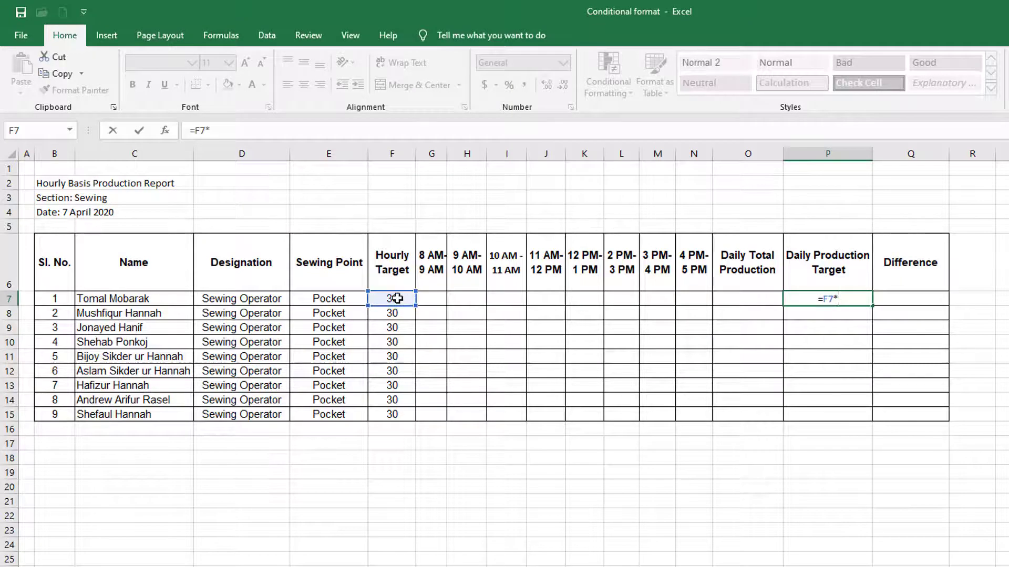
type("8")
key("Return")
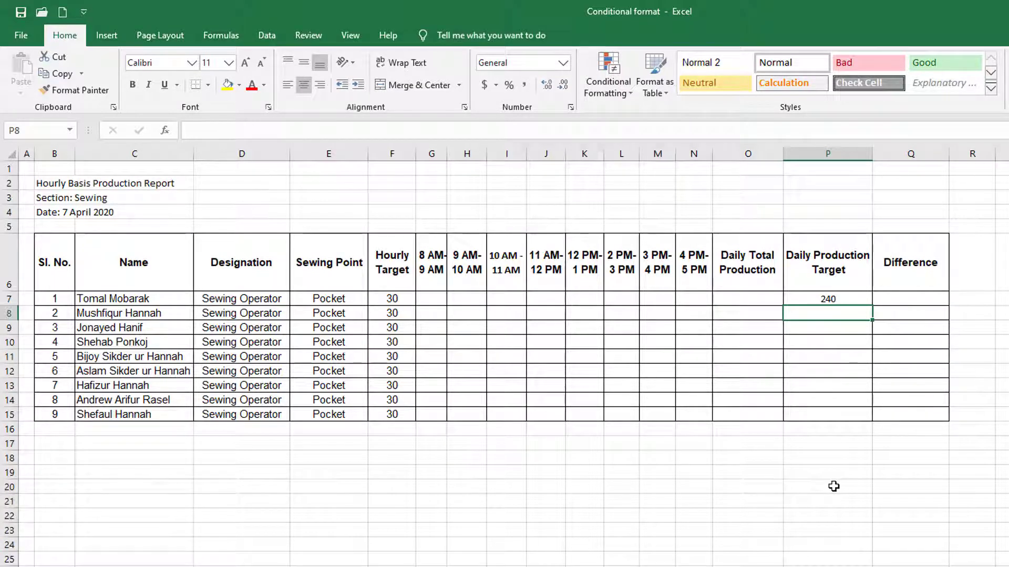
Try filling the P7 target formula down through P15, and undo the fill.
left_click(830, 298)
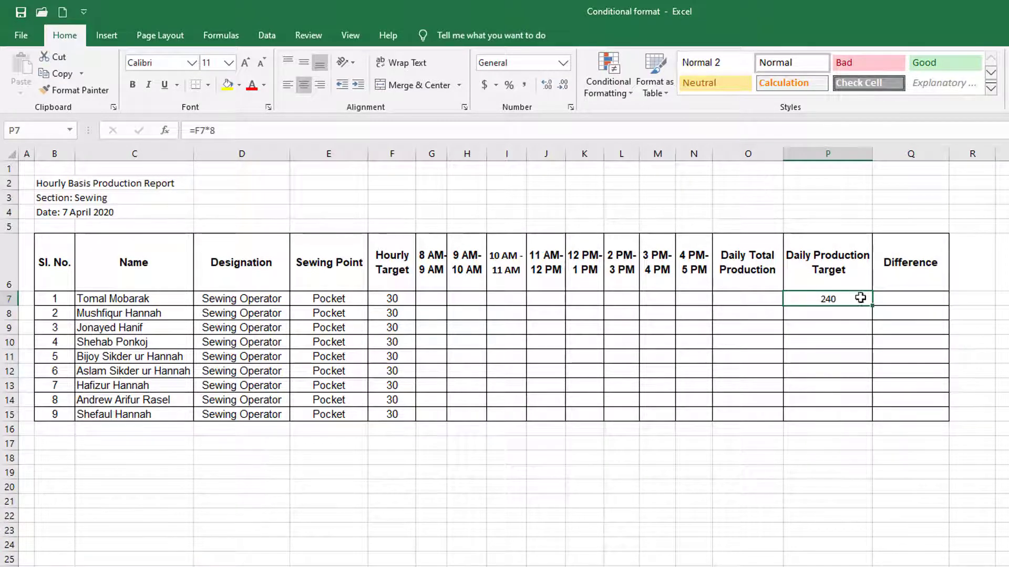
left_click_drag(828, 295, 841, 408)
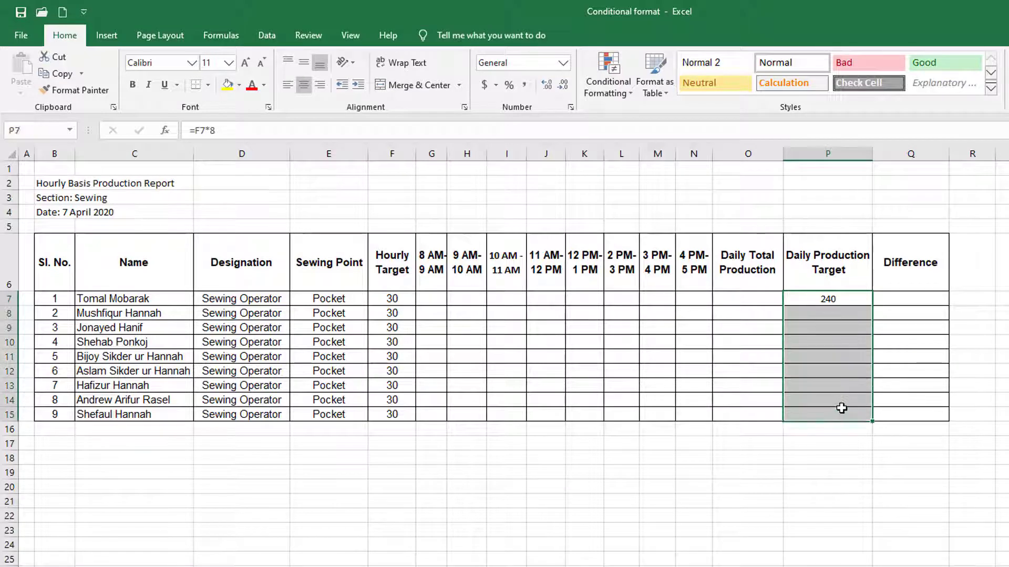
key("ctrl+d")
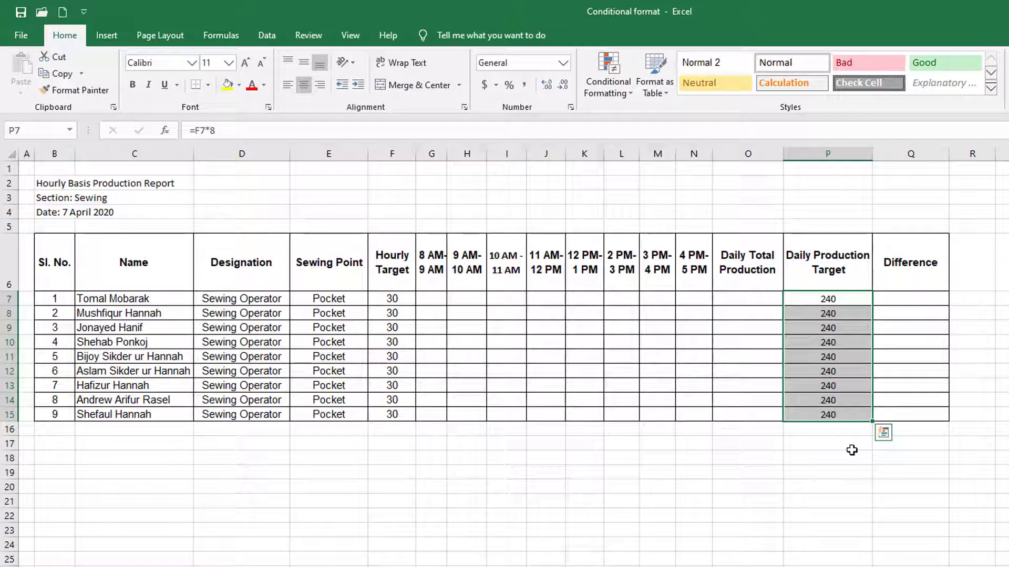
key("ctrl+z")
Copy the target formula in P7 down to P15 for all nine operators.
left_click(836, 301)
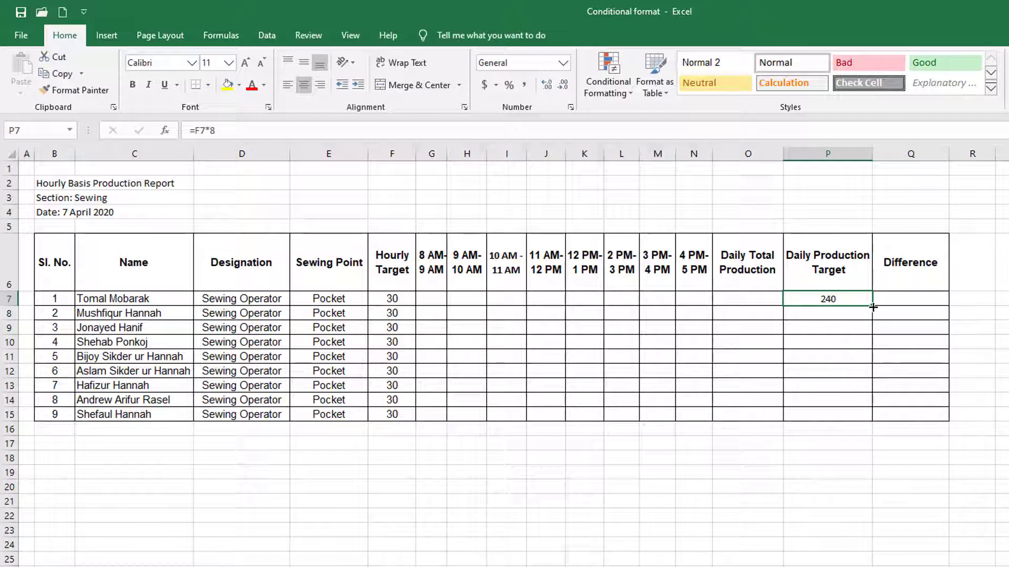
left_click_drag(873, 306, 873, 416)
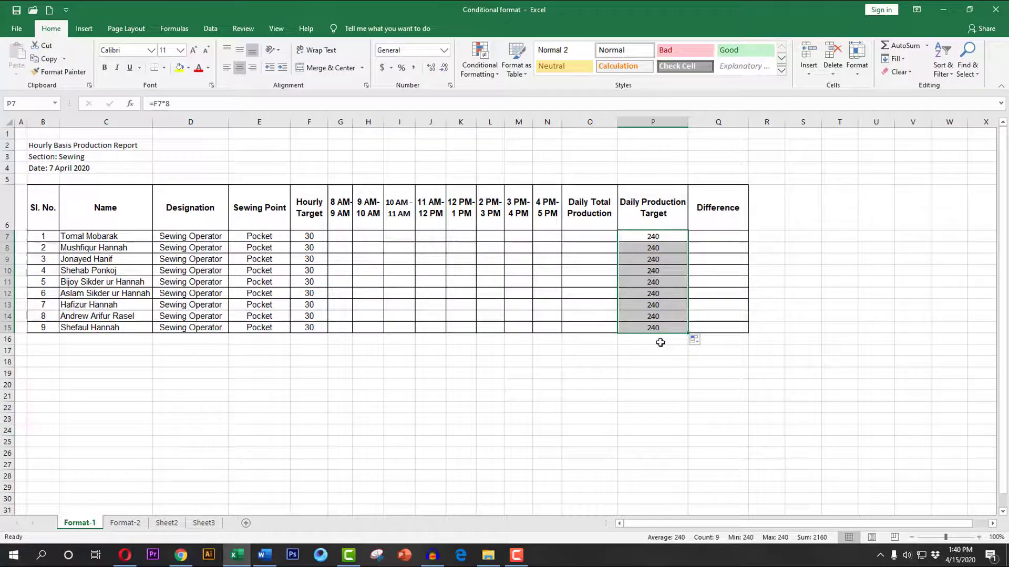
left_click(587, 499)
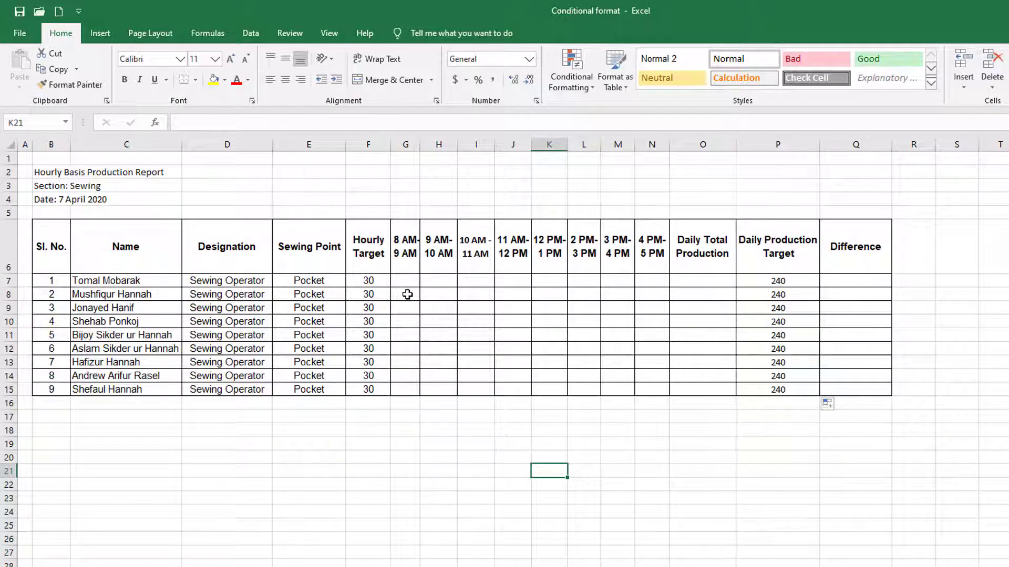
Set up a Less Than 30 highlight rule with a custom format for the hourly cells G7:N15.
left_click_drag(404, 284, 644, 388)
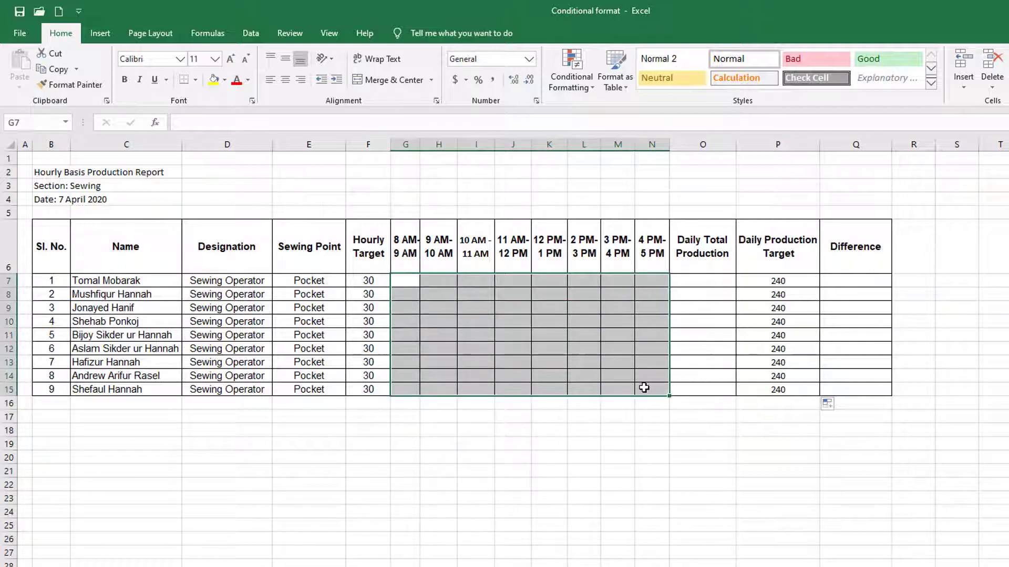
left_click(493, 343)
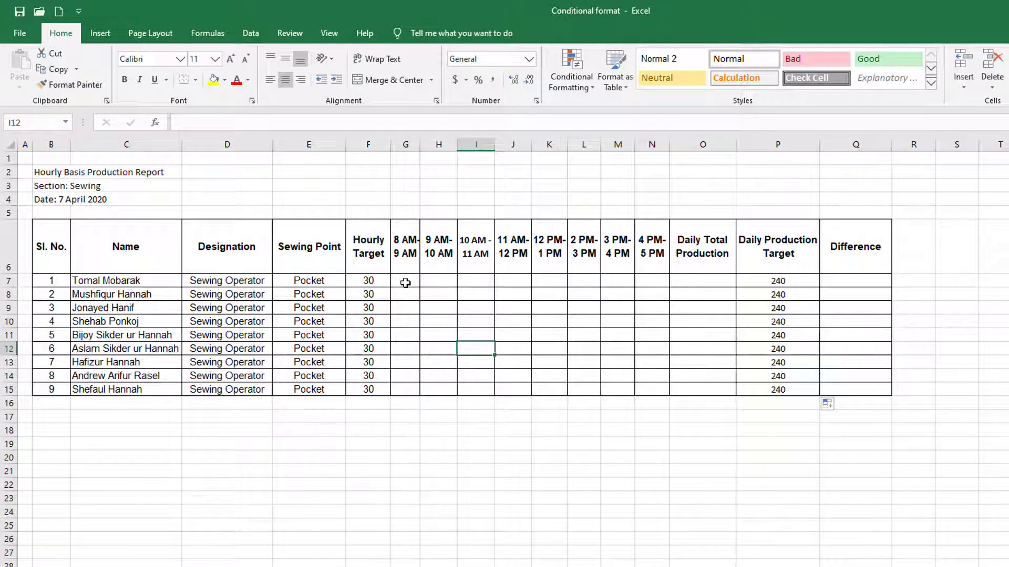
left_click_drag(403, 280, 656, 387)
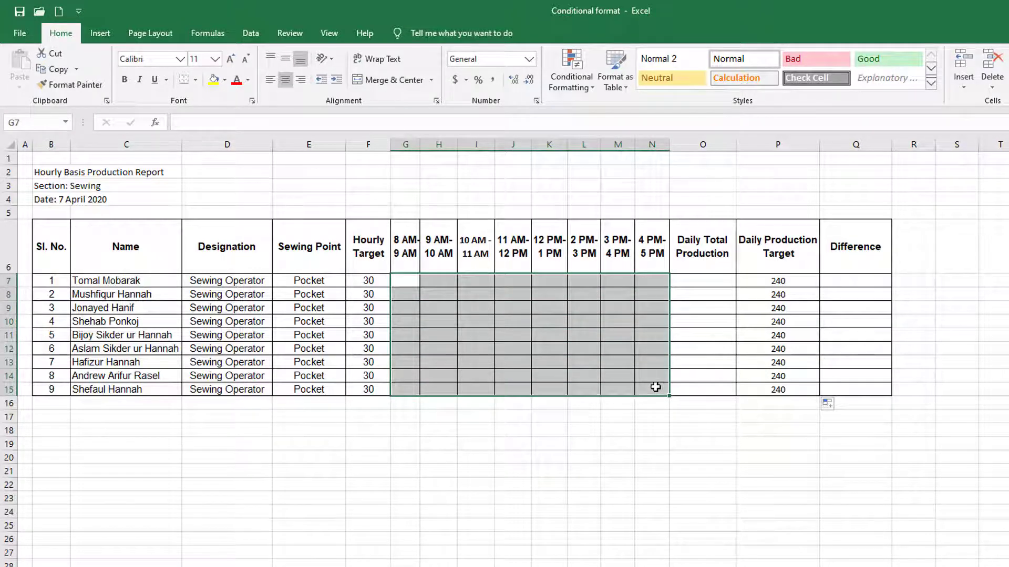
left_click(579, 83)
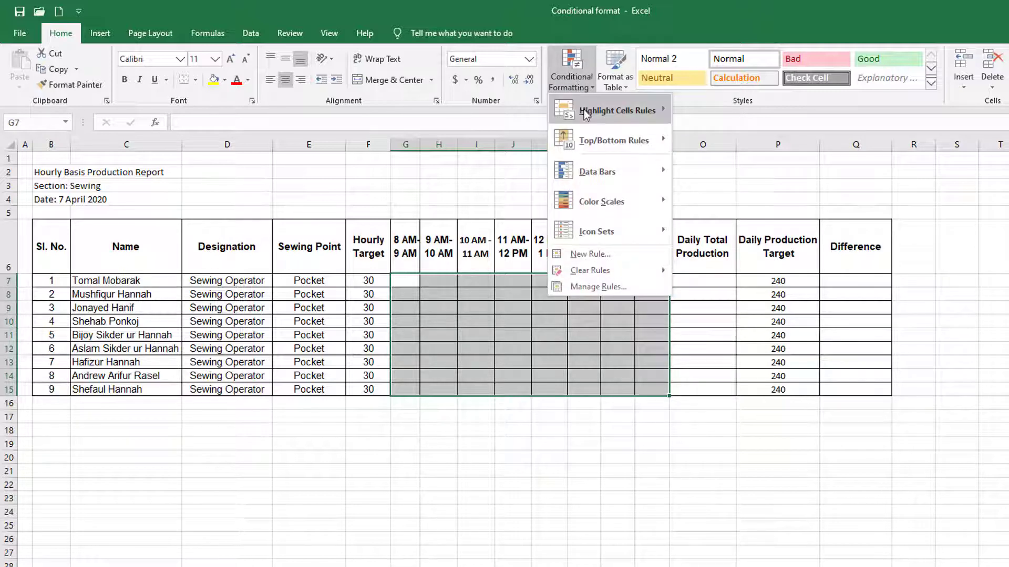
mouse_move(604, 111)
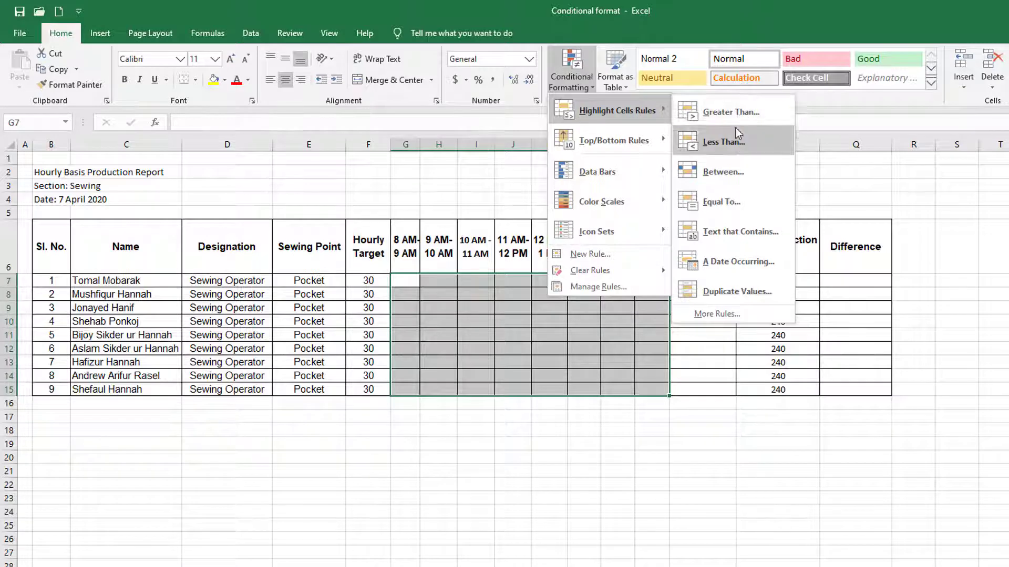
left_click(741, 144)
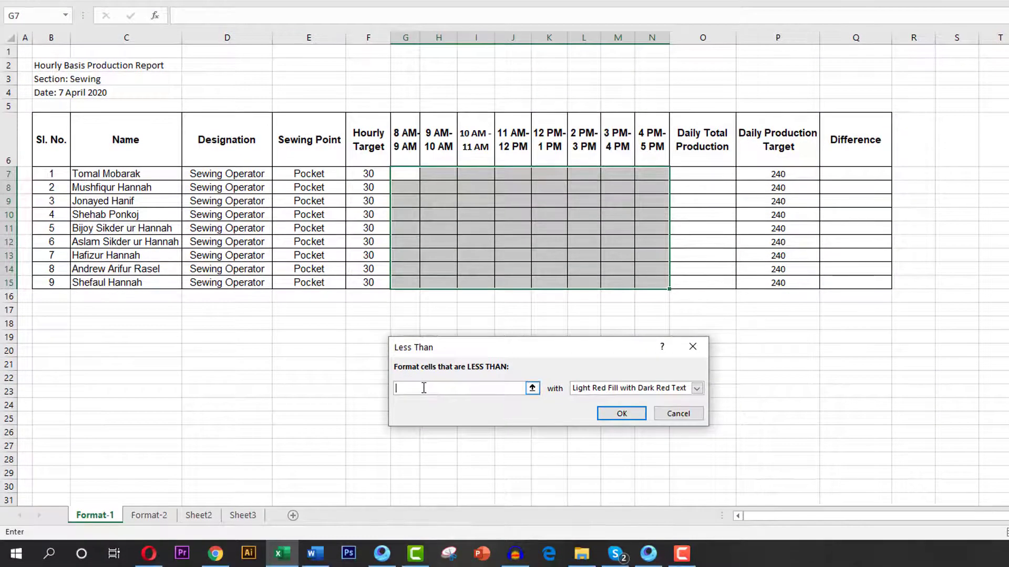
type("30")
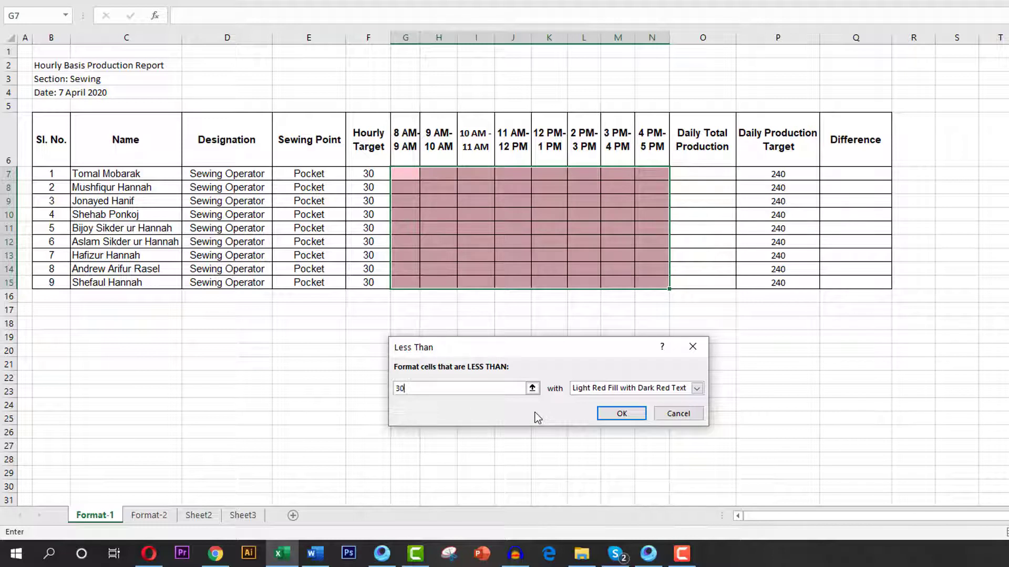
left_click(697, 388)
left_click(604, 454)
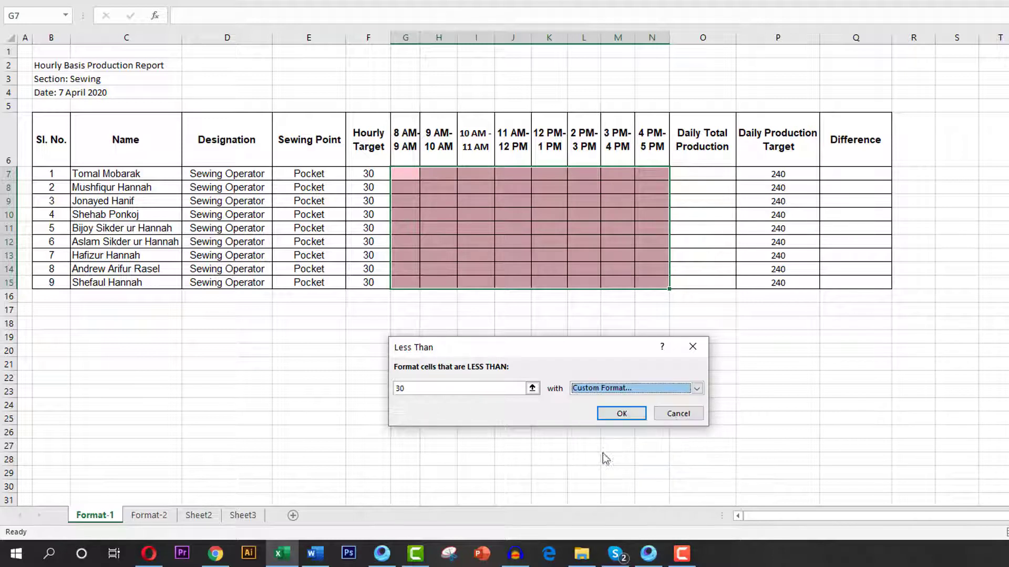
left_click(622, 415)
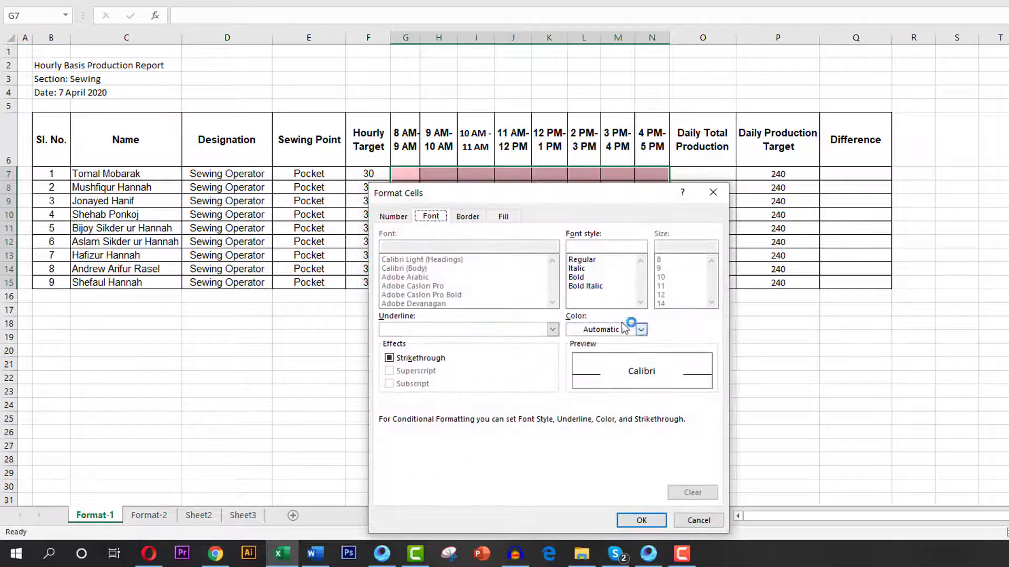
Give the rule's custom format a bold font in standard red and apply the rule.
left_click(581, 278)
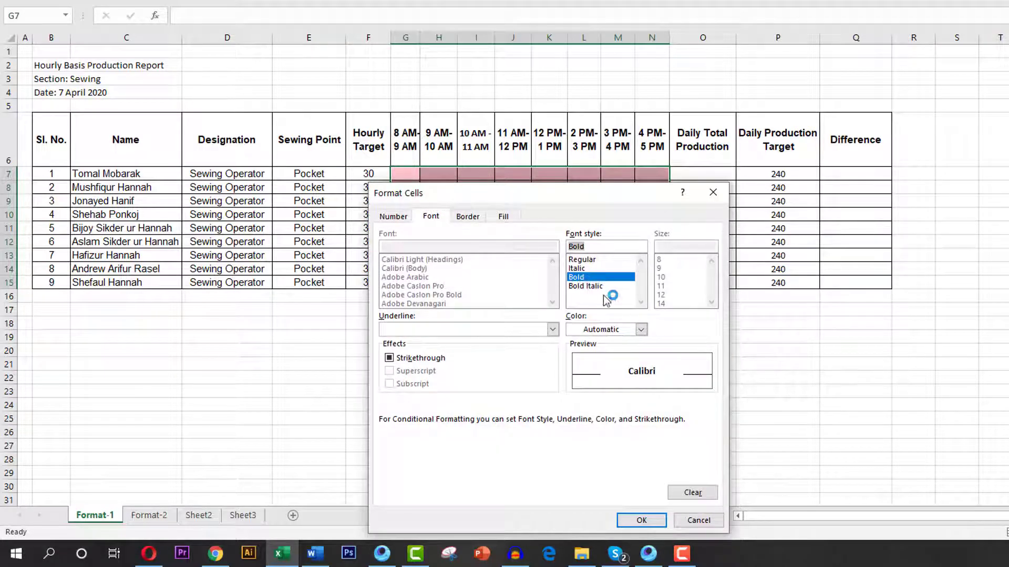
left_click(641, 330)
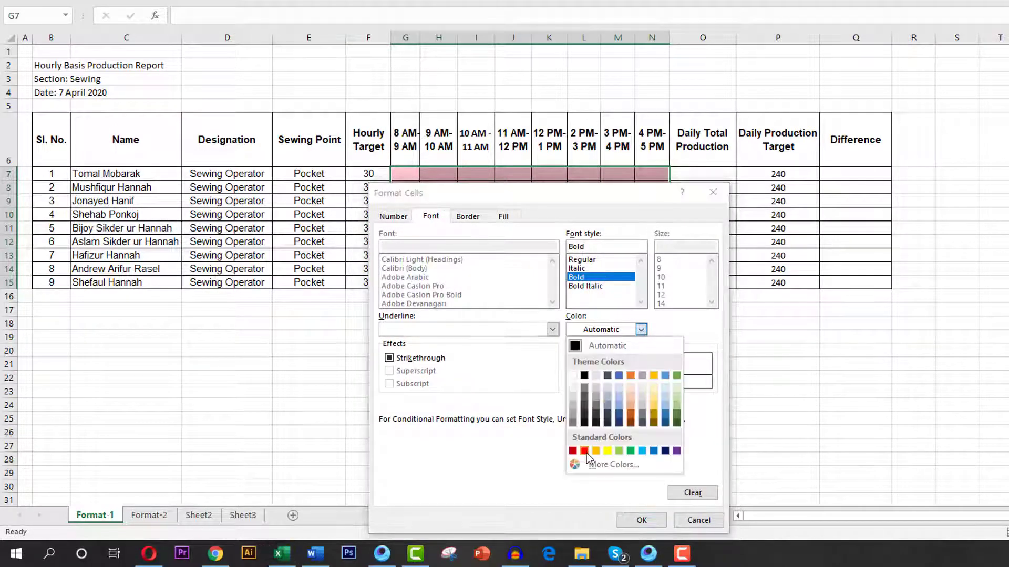
left_click(586, 453)
left_click(641, 520)
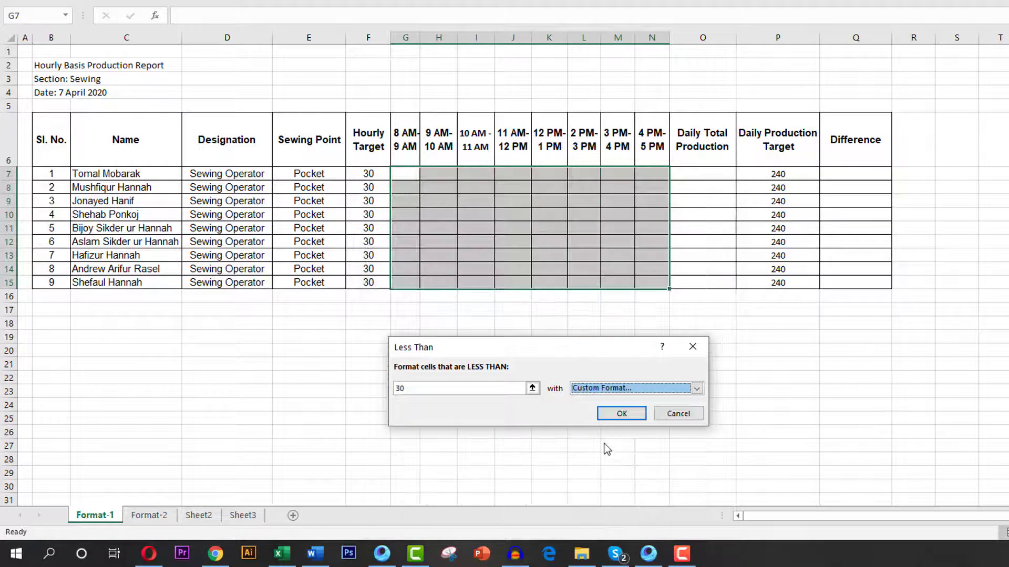
left_click(621, 414)
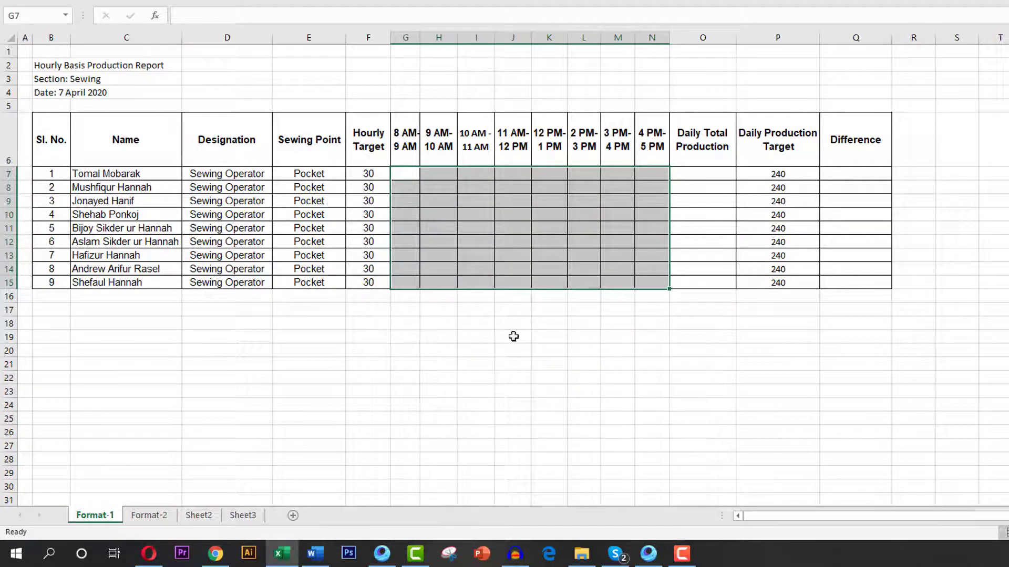
Enter the first operator's hourly production in G7:N7 as 29, 30, 25, 29, 40, 29, 25 and 21.
left_click(452, 240)
left_click(411, 176)
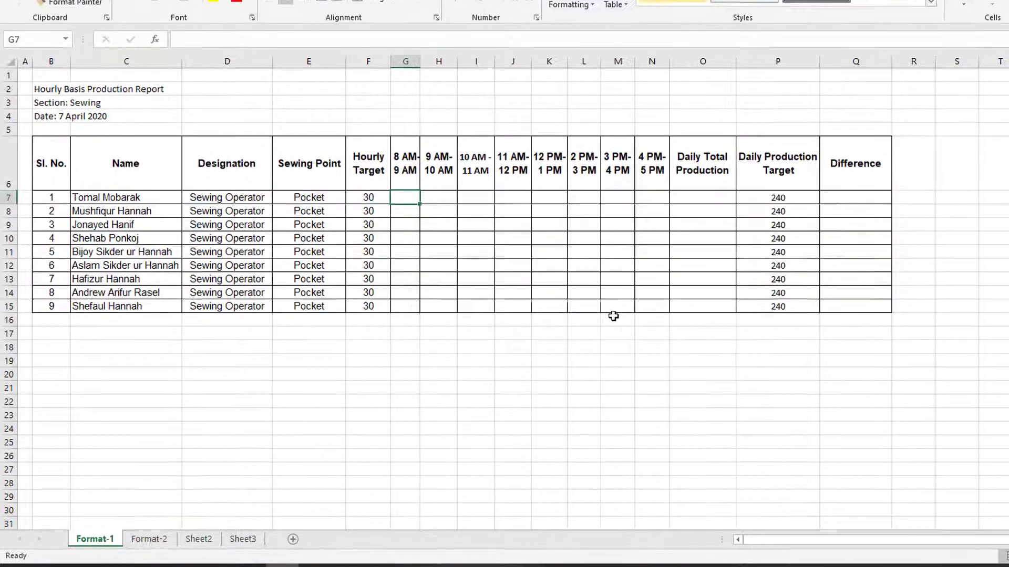
type("29")
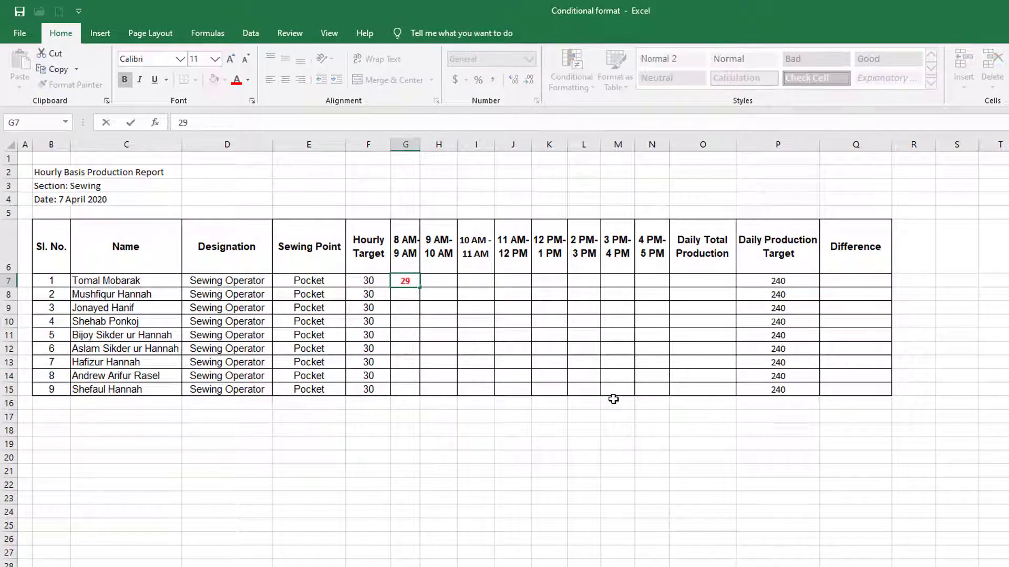
key("Tab")
type("30")
key("Tab")
type("25")
key("Tab")
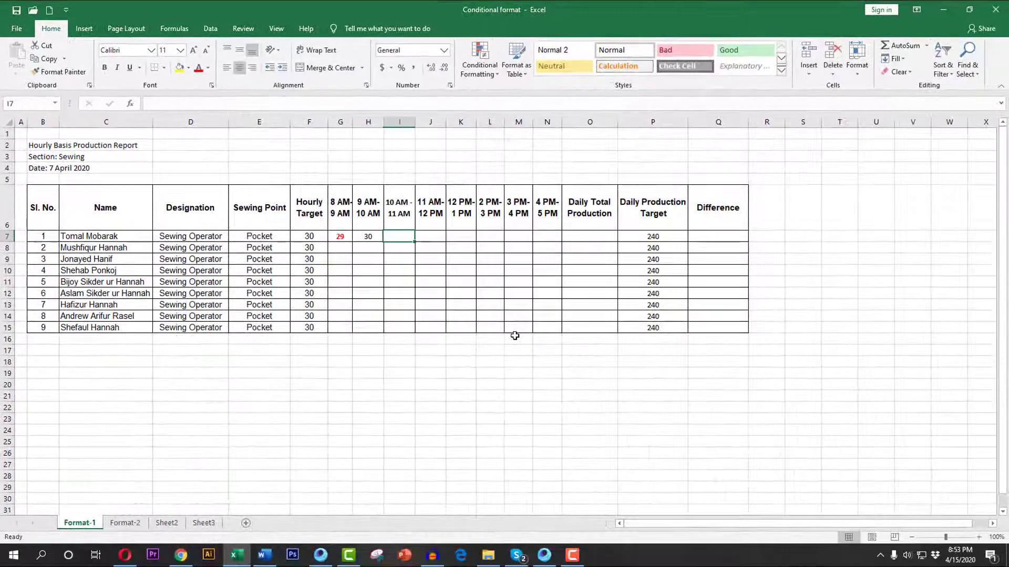
type("2")
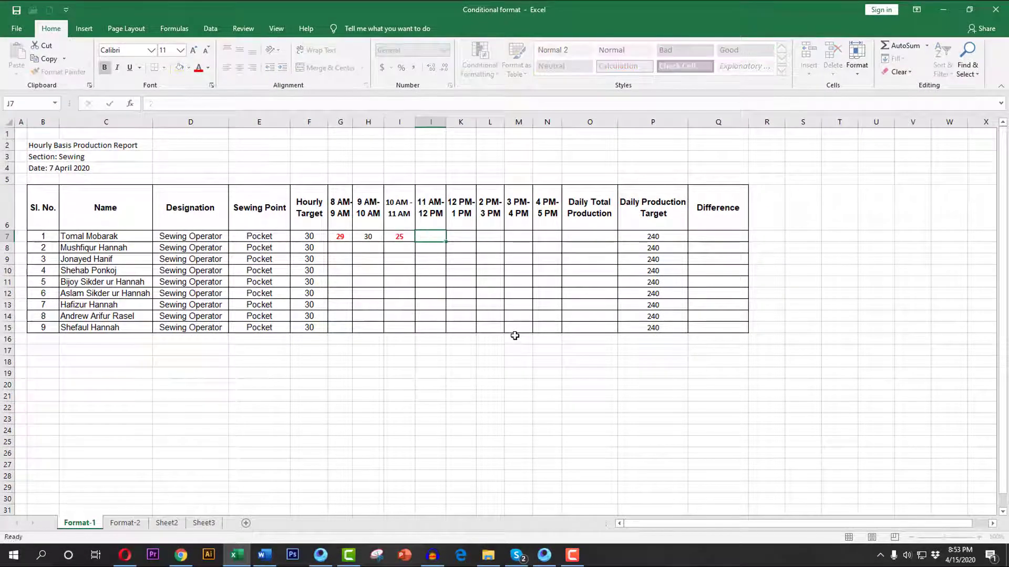
type("9")
key("Tab")
type("40")
key("Tab")
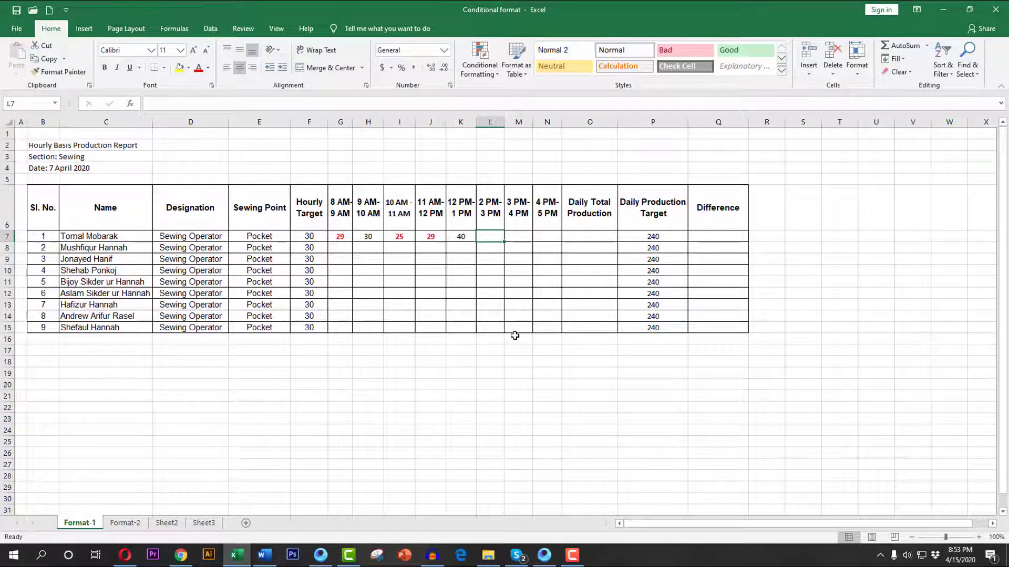
type("29")
key("Tab")
type("25")
key("Tab")
type("21")
key("Return")
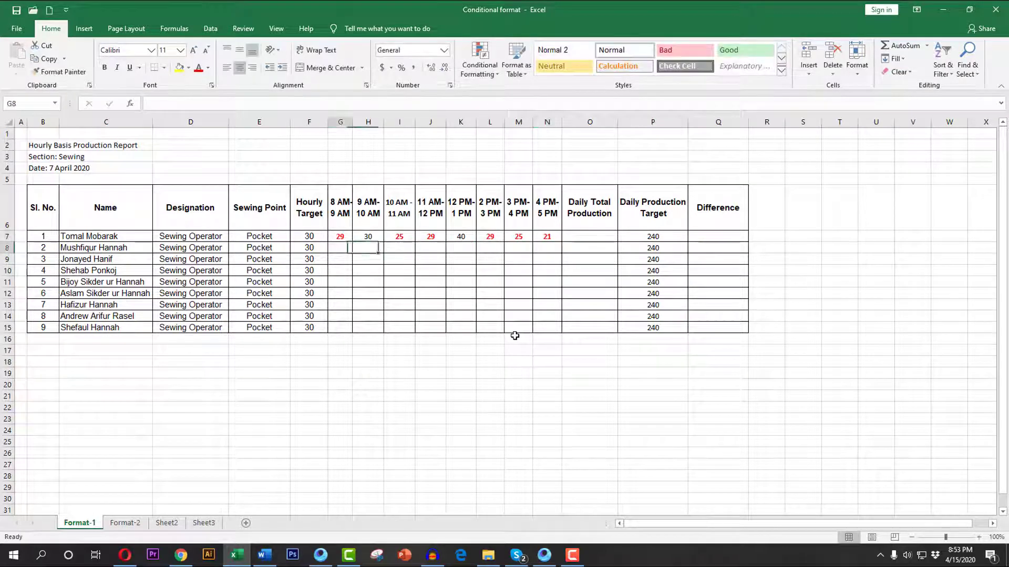
Fill in the hourly production for rows 8 through 14, starting row 8 with 30 and 31 and ending row 14 with 42 and 30.
type("30")
key("Tab")
type("31")
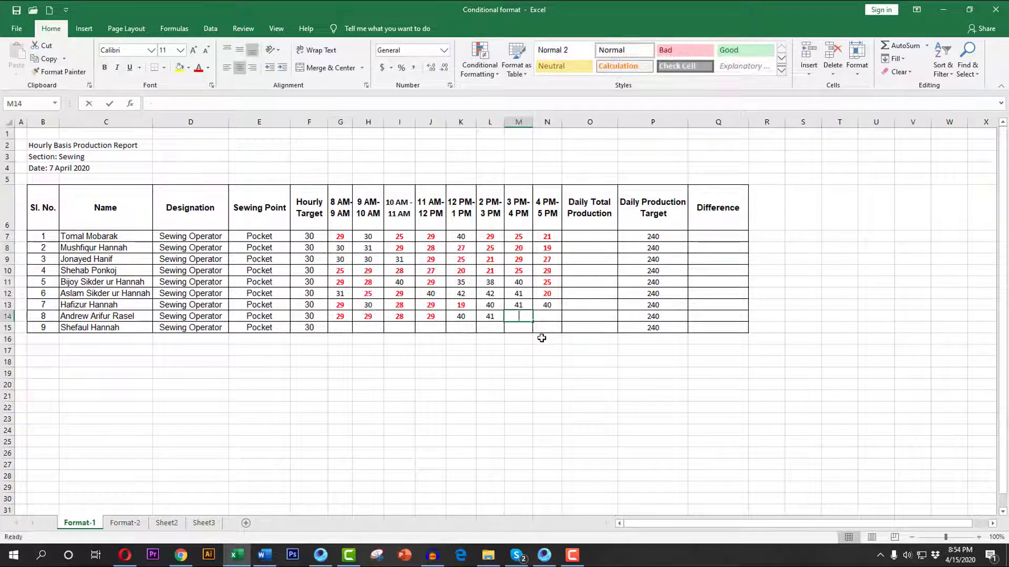
type("42")
key("Tab")
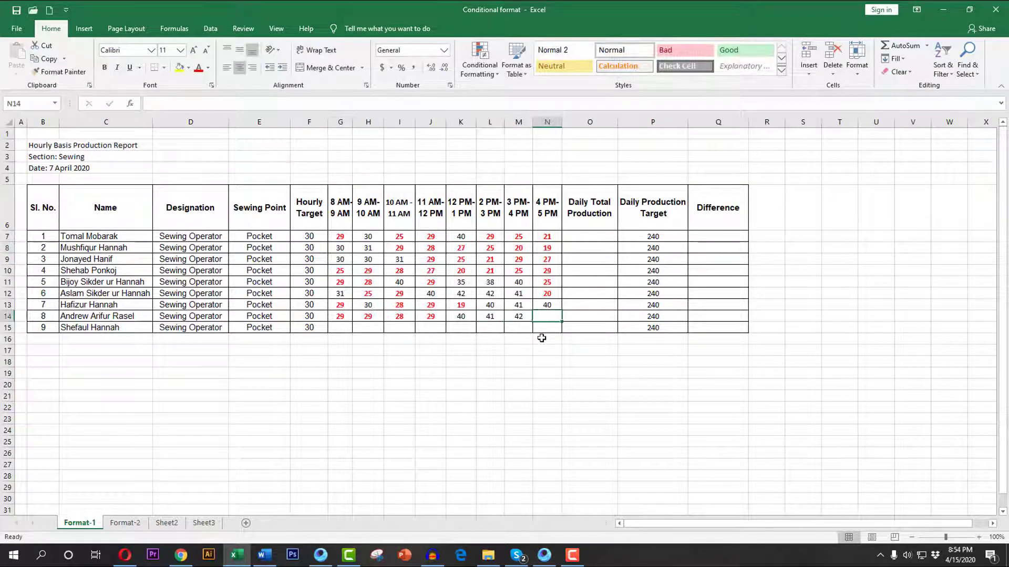
type("30")
key("Return")
Fill in the last operator's hourly production in G15:N15 as 30, 20, 29, 40, 41, 410, 41 and 45.
type("30")
key("Tab")
type("20")
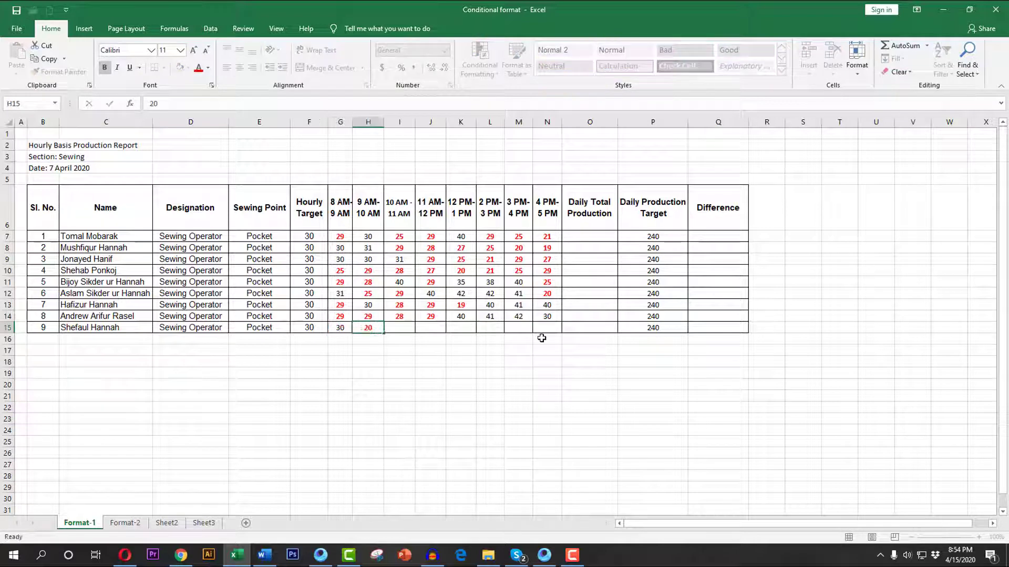
key("Tab")
type("29")
key("Tab")
type("40")
key("Tab")
type("41")
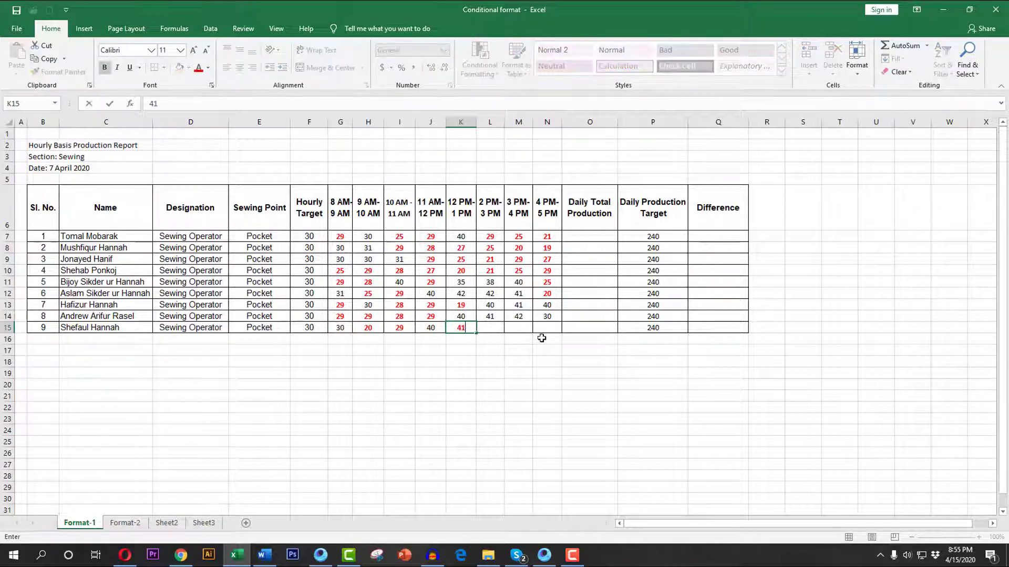
key("Tab")
type("4")
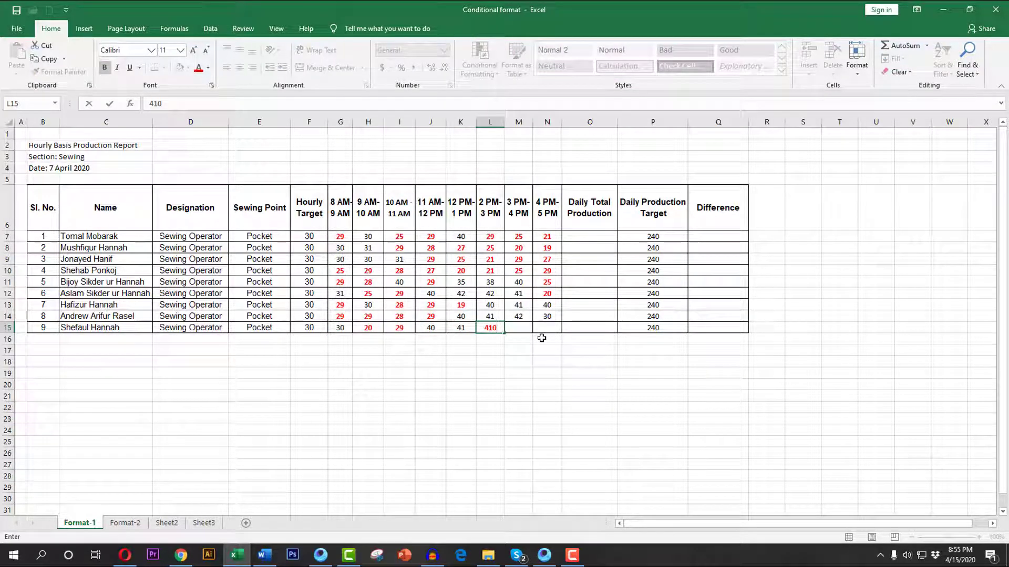
key("Tab")
type("41")
key("Tab")
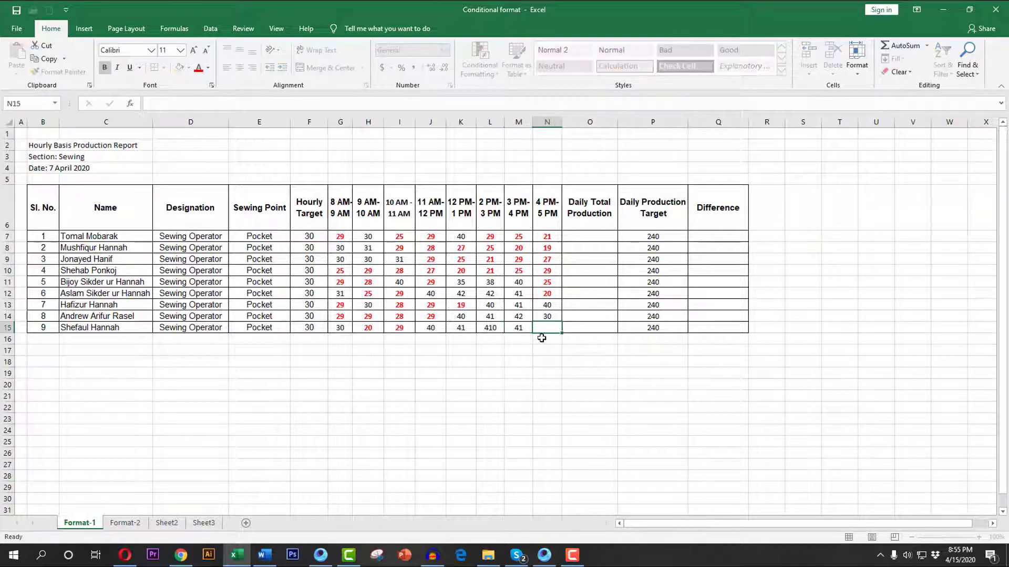
type("45")
left_click(542, 338)
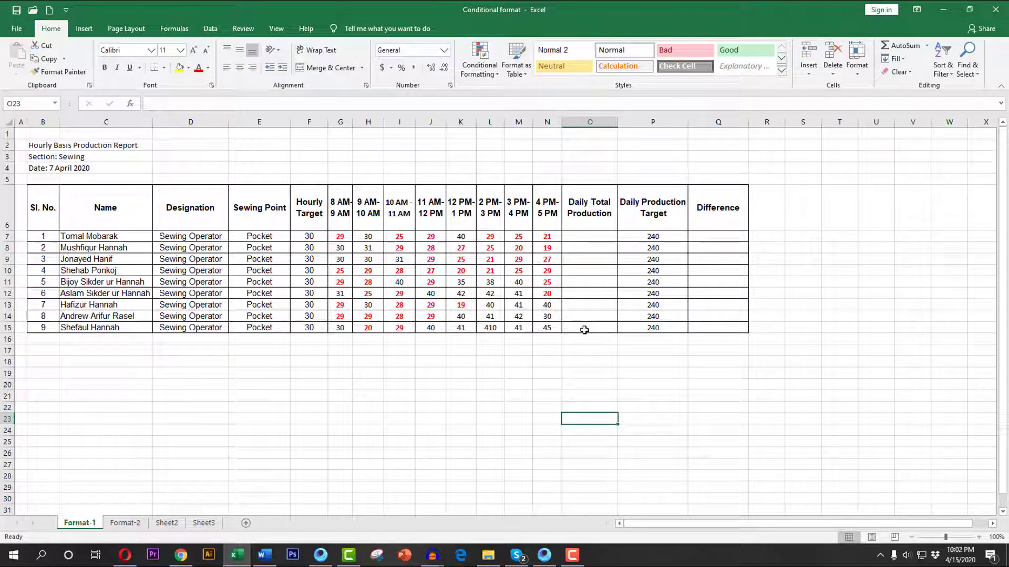
Total G7:N7 with AutoSum in the Daily Total Production cell O7 and fill the formula down to O15.
left_click_drag(340, 237, 576, 235)
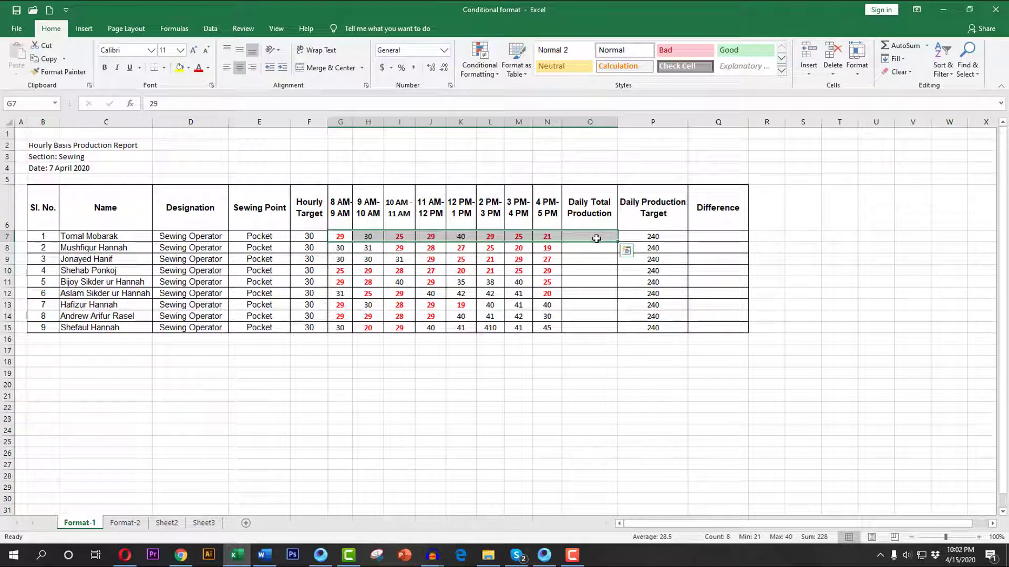
left_click(905, 47)
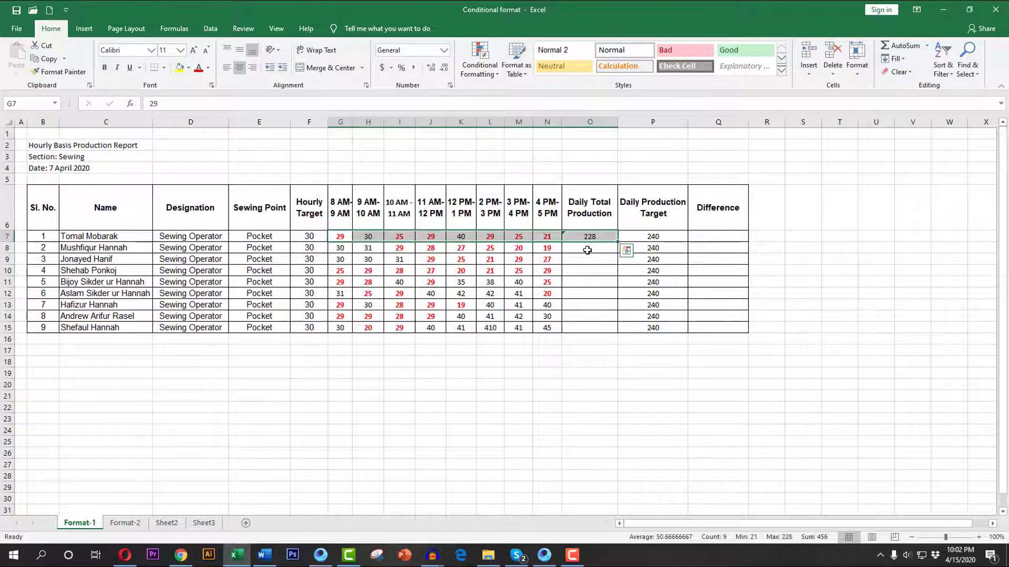
left_click(588, 250)
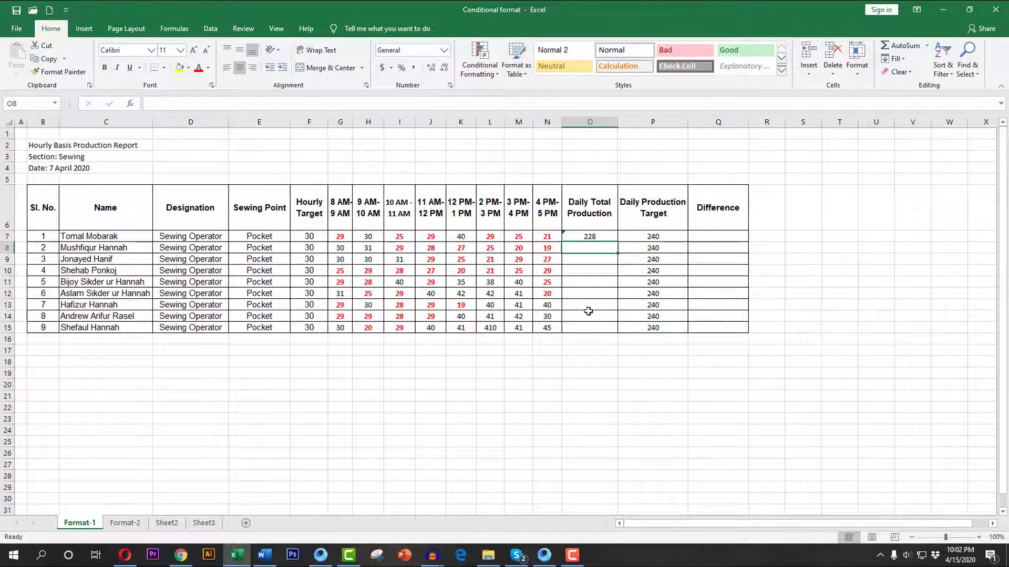
left_click(590, 236)
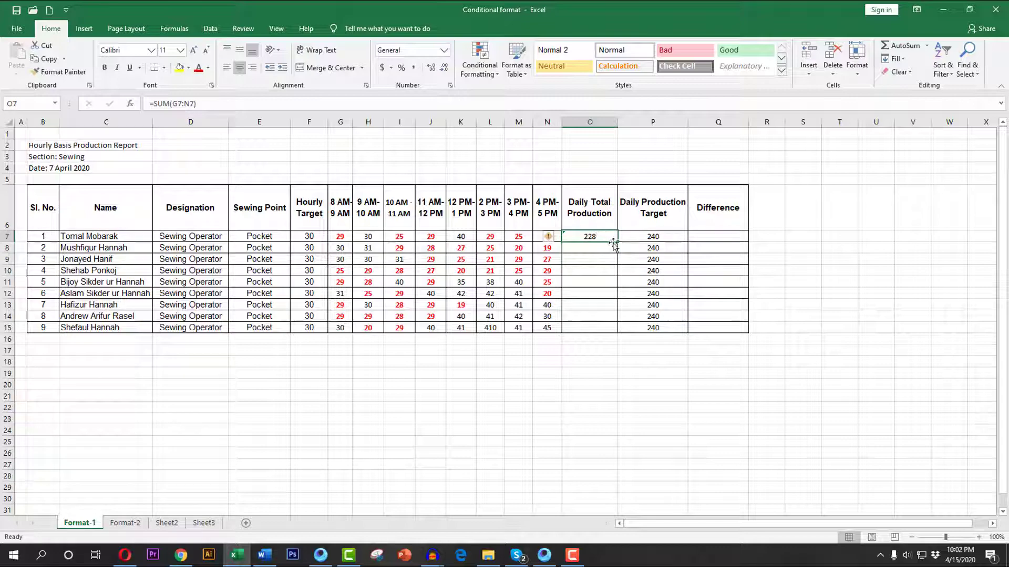
double_click(618, 242)
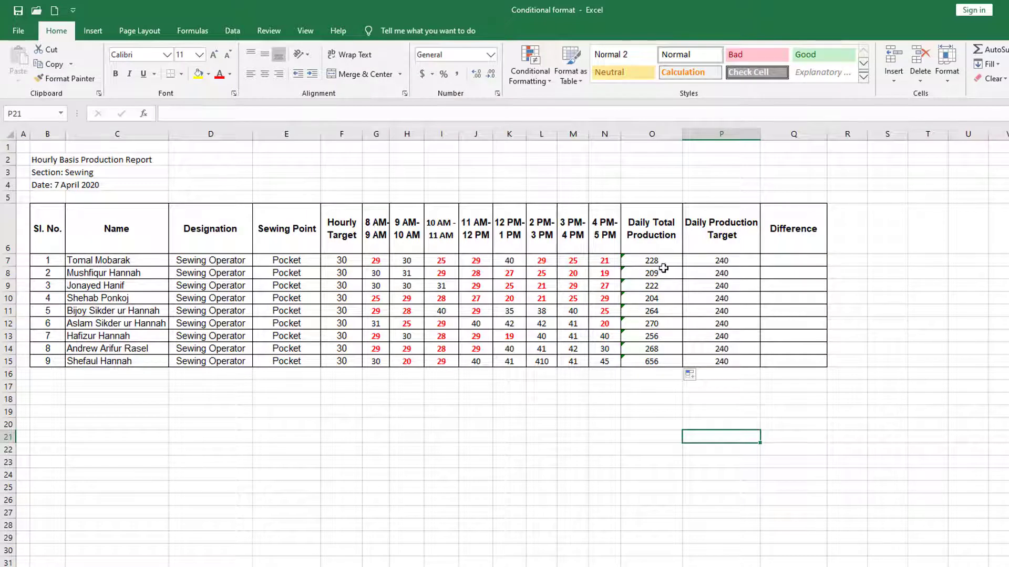
Set up a Less Than 240 highlight rule with a custom format for the daily totals O7:O15.
left_click_drag(663, 261, 658, 359)
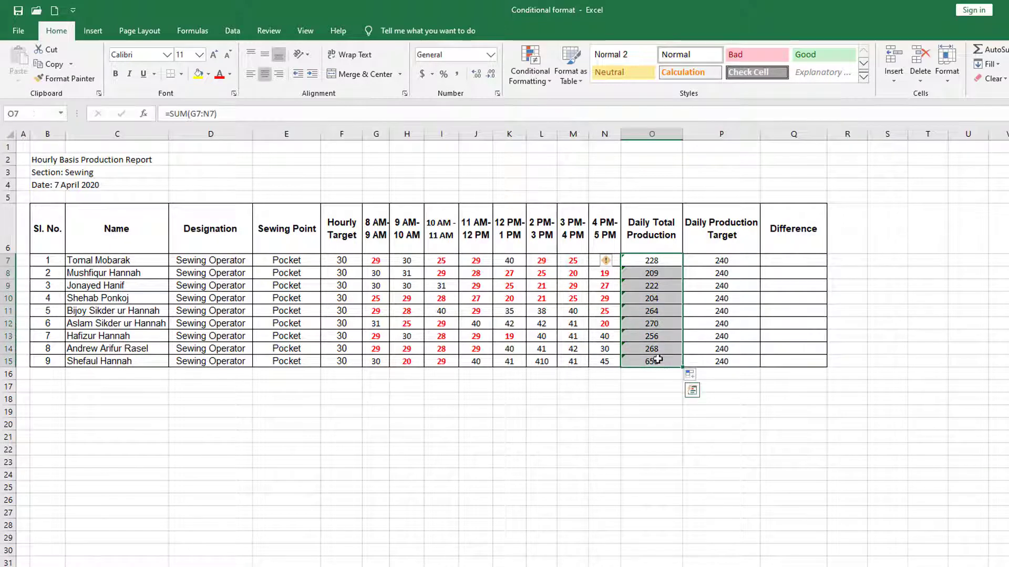
left_click(538, 78)
mouse_move(552, 102)
left_click(665, 139)
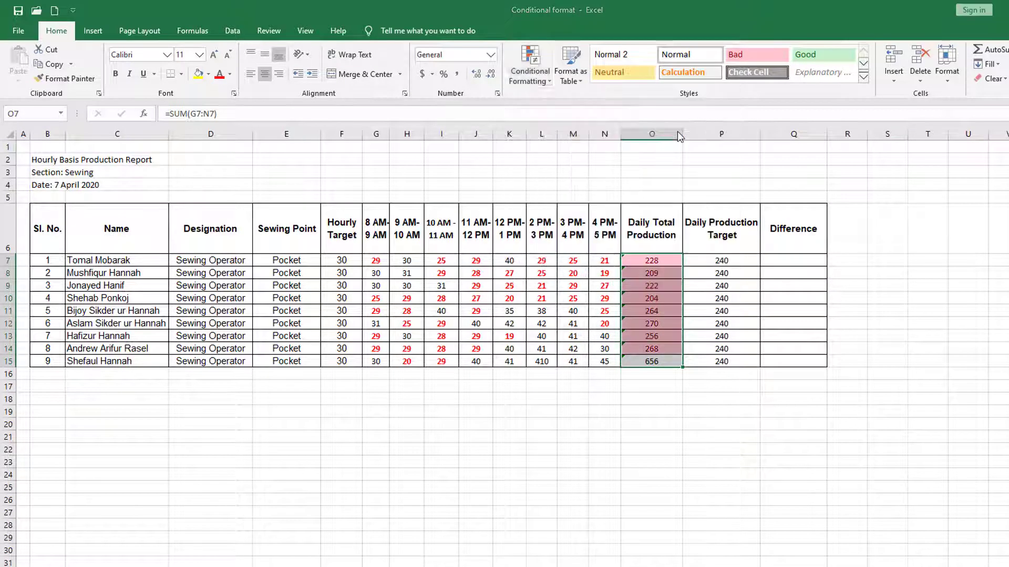
type("2")
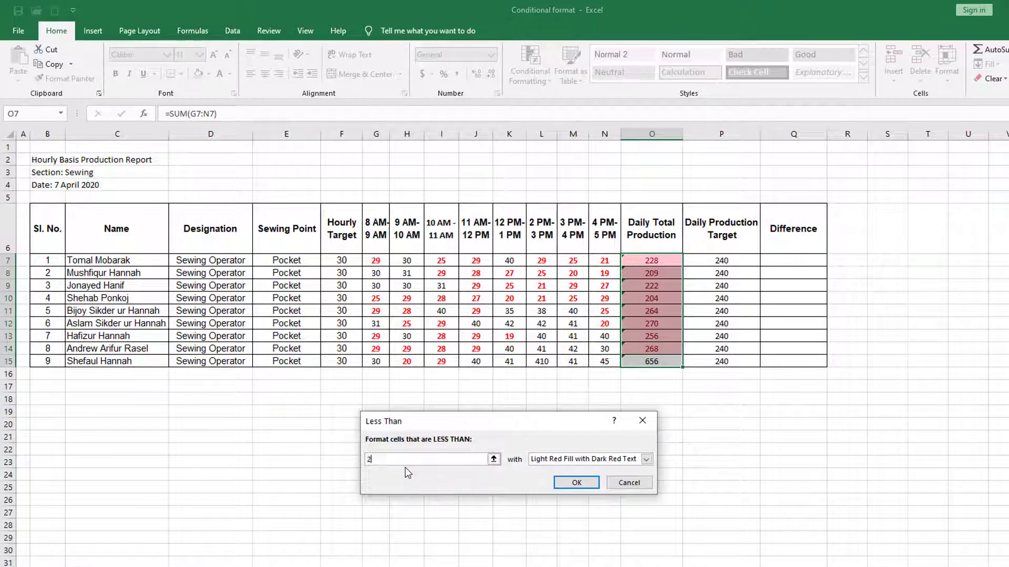
type("40")
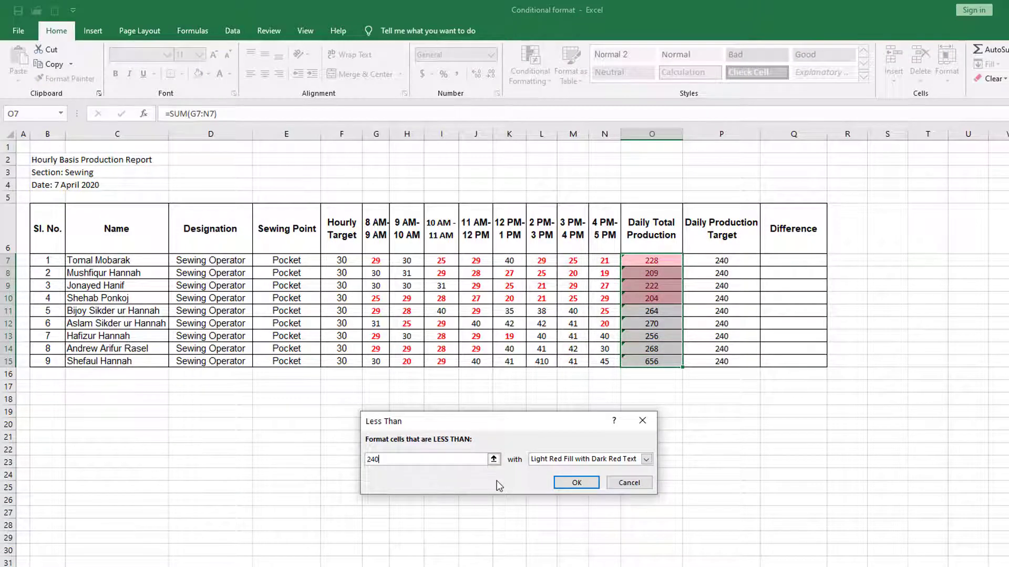
left_click(647, 459)
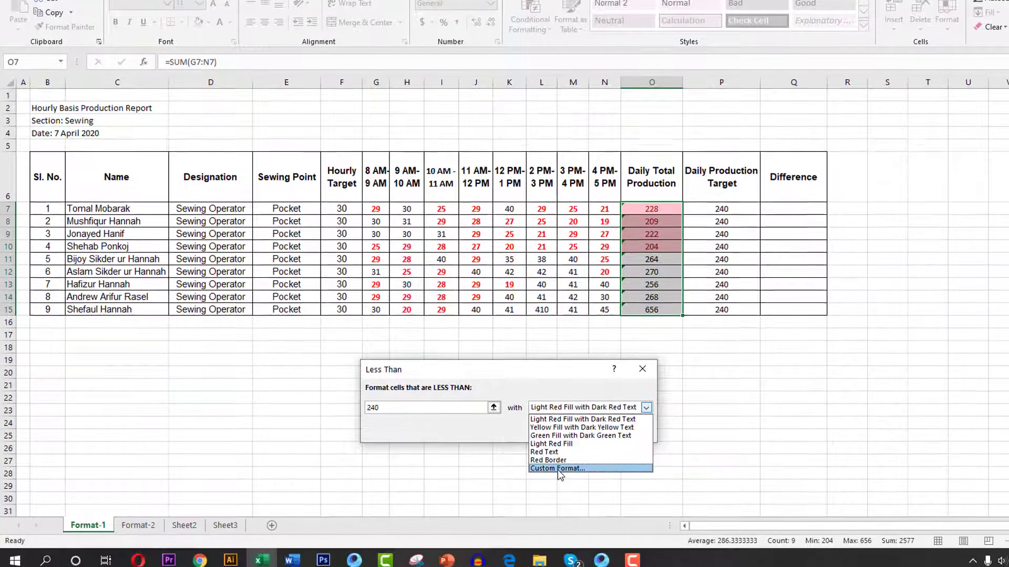
left_click(558, 520)
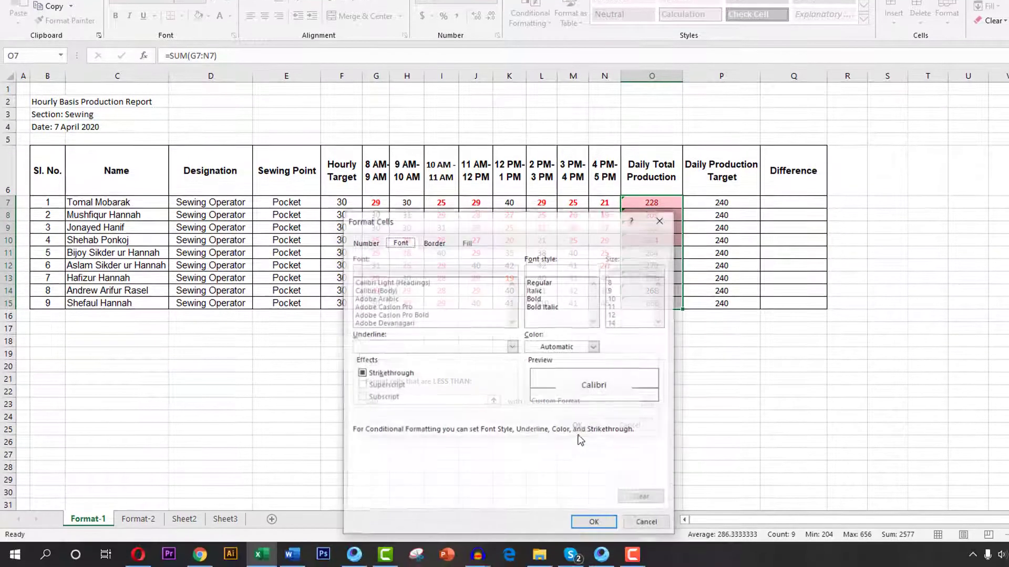
Give the daily totals rule a bold red font as its custom format and apply the rule.
left_click(539, 299)
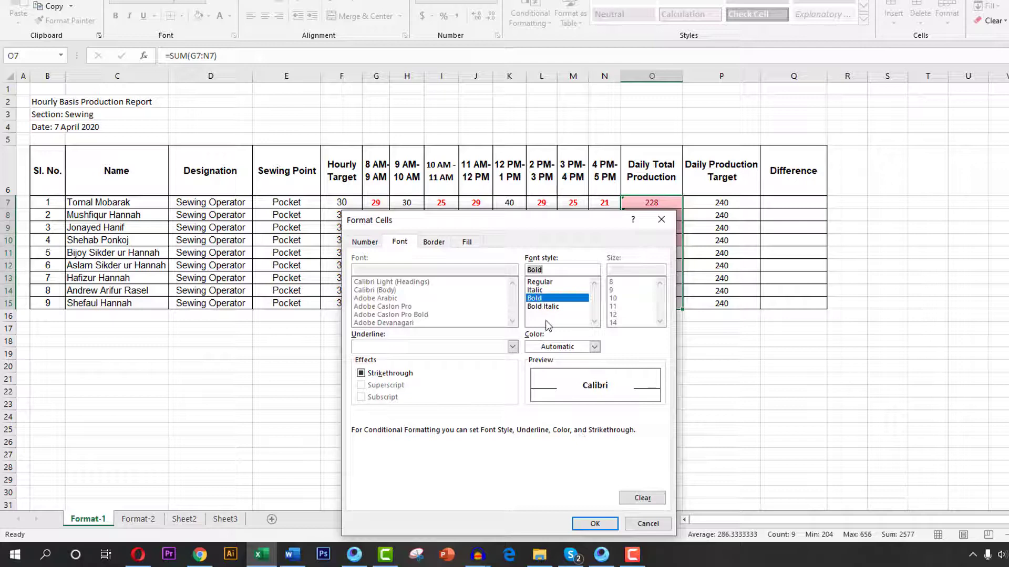
left_click(594, 347)
left_click(542, 459)
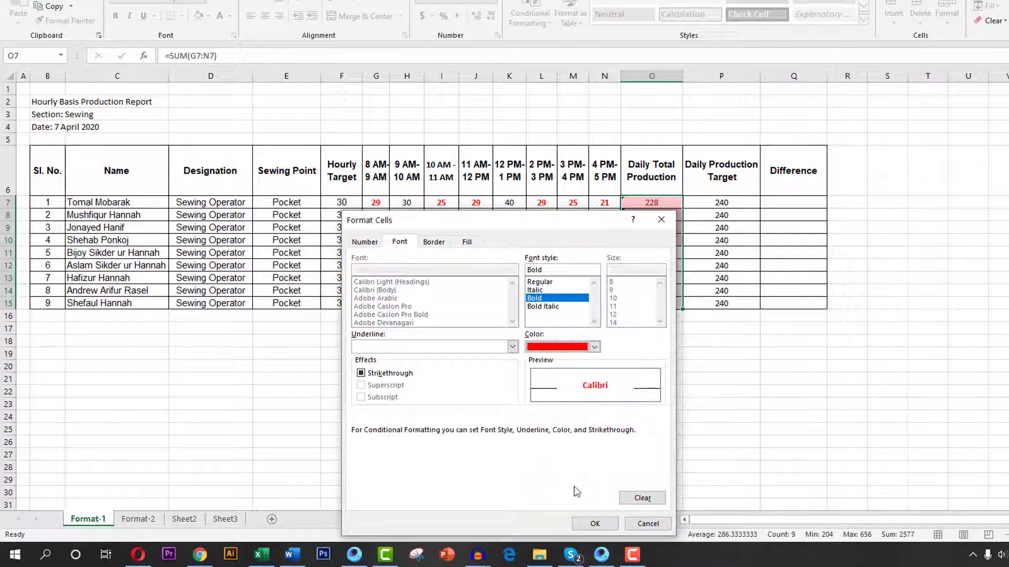
left_click(595, 524)
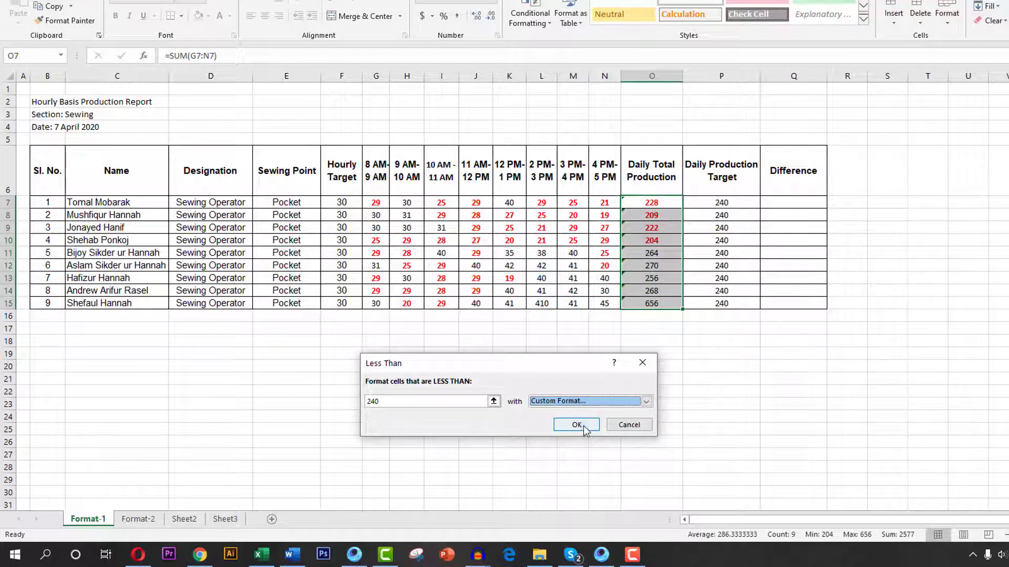
left_click(583, 427)
left_click(627, 380)
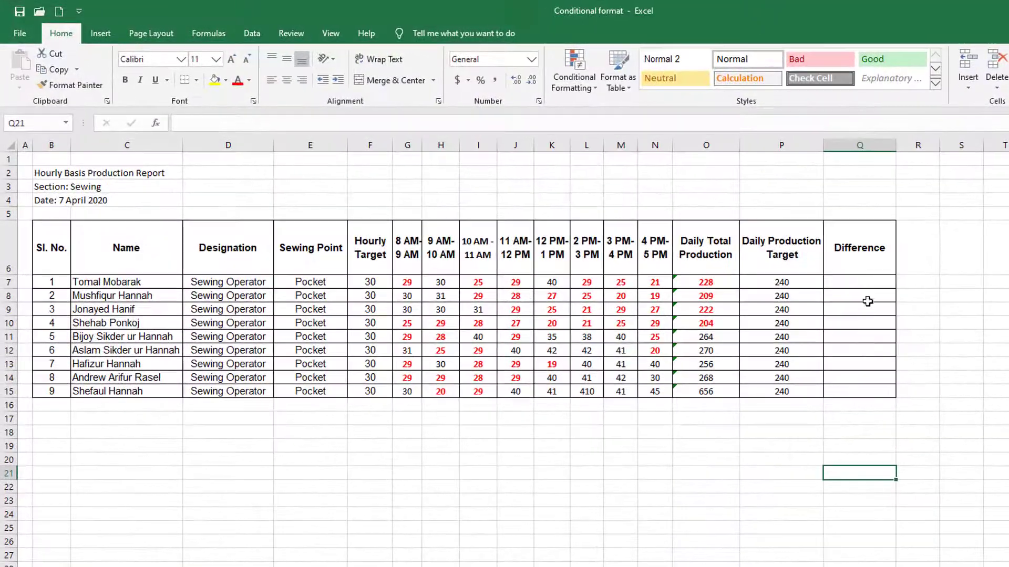
Enter the formula =O7-P7 in the first operator's Difference cell Q7.
left_click(865, 284)
type("=")
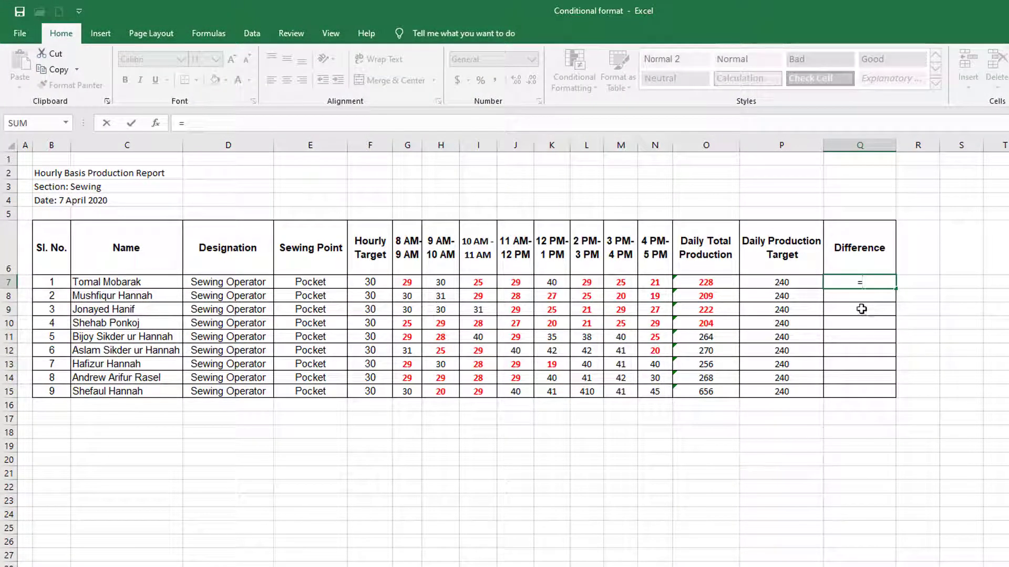
left_click(713, 283)
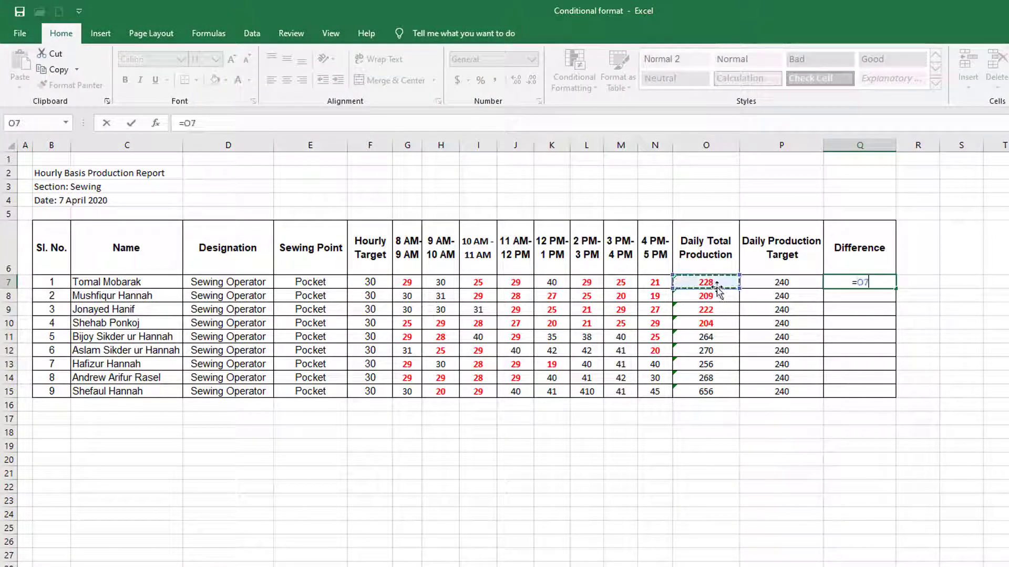
type("-")
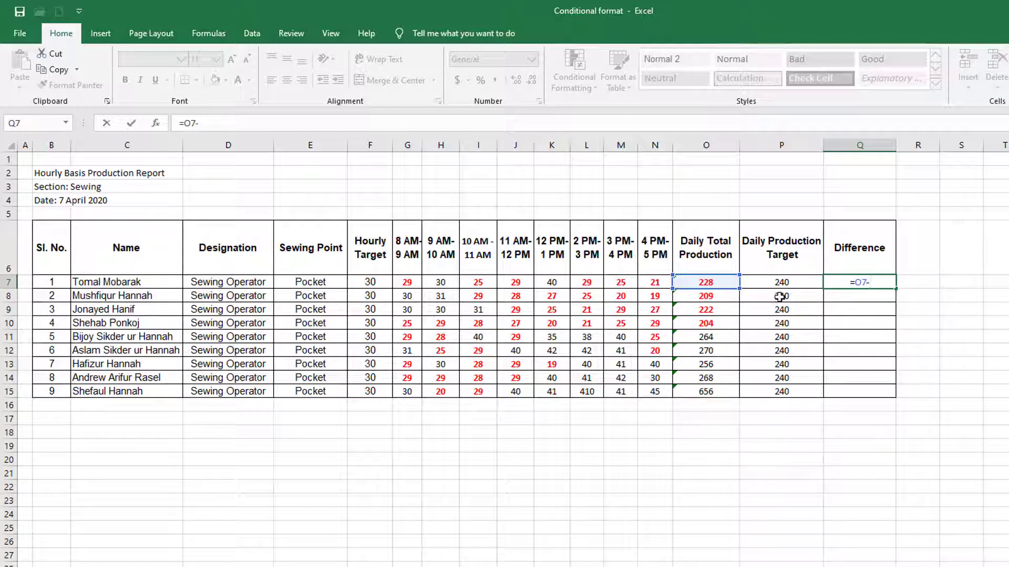
left_click(790, 284)
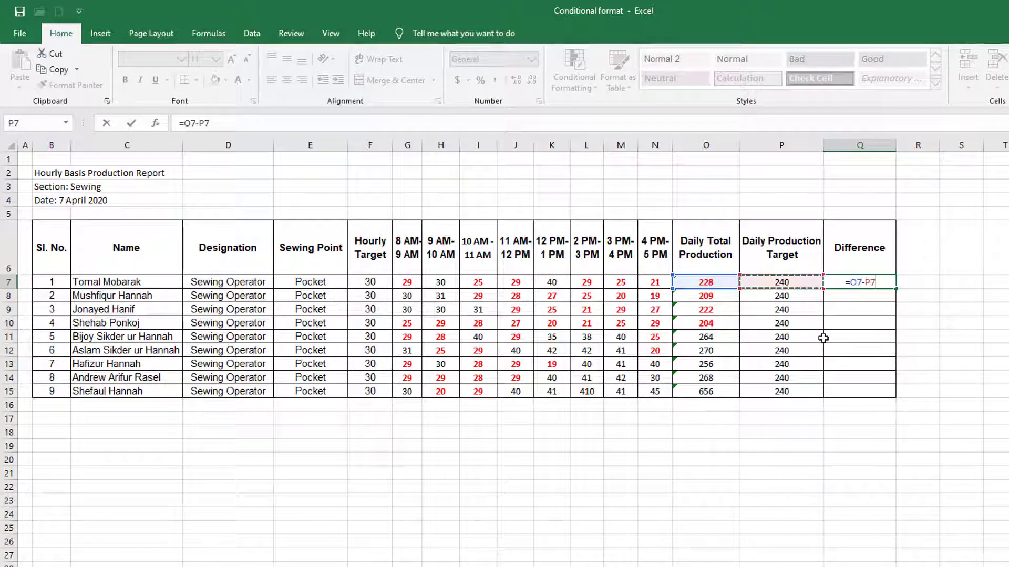
key("Return")
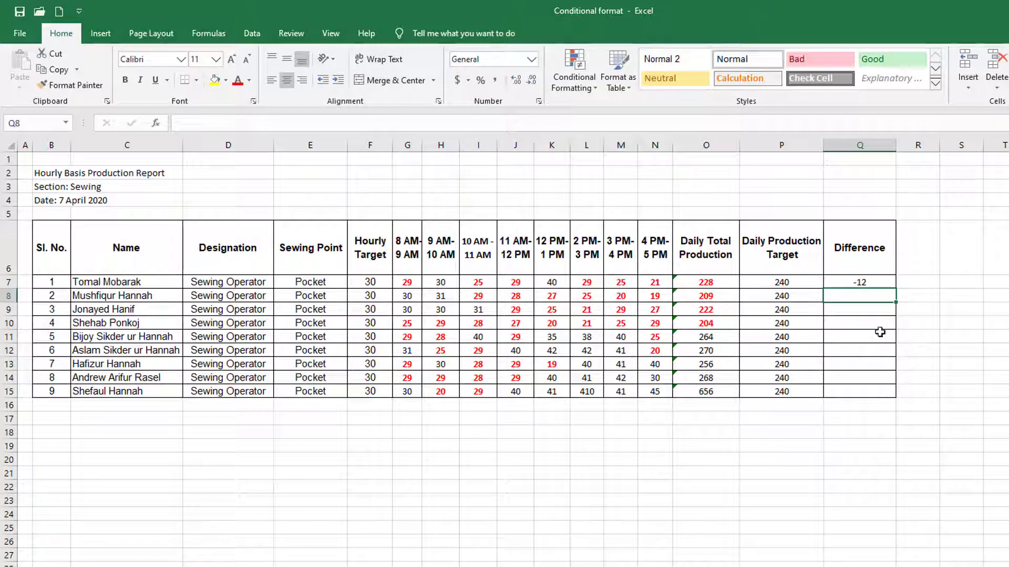
Copy the difference formula from Q7 to the remaining operators in Q8:Q15.
left_click(876, 282)
right_click(876, 282)
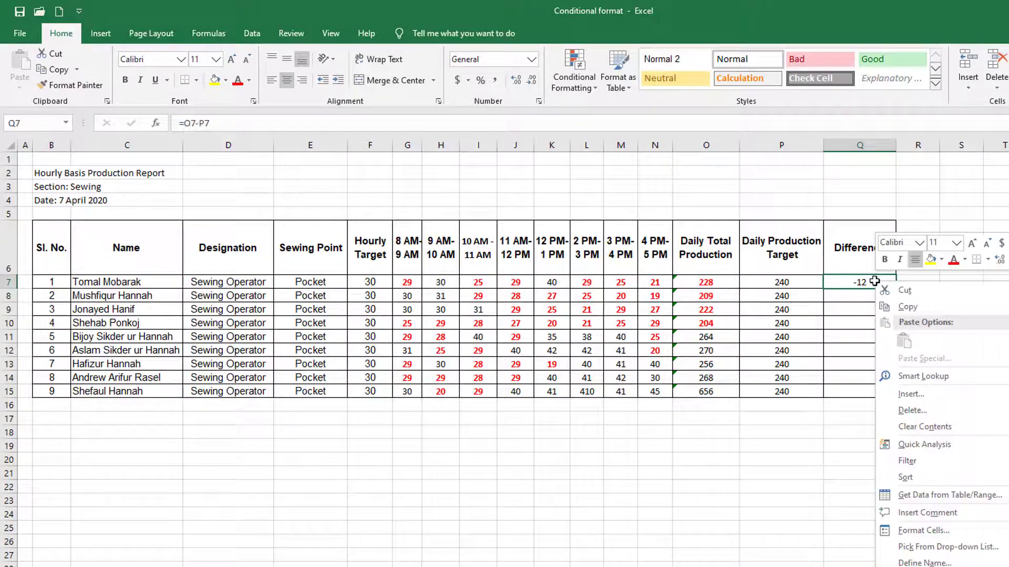
left_click(907, 307)
left_click_drag(874, 295, 883, 393)
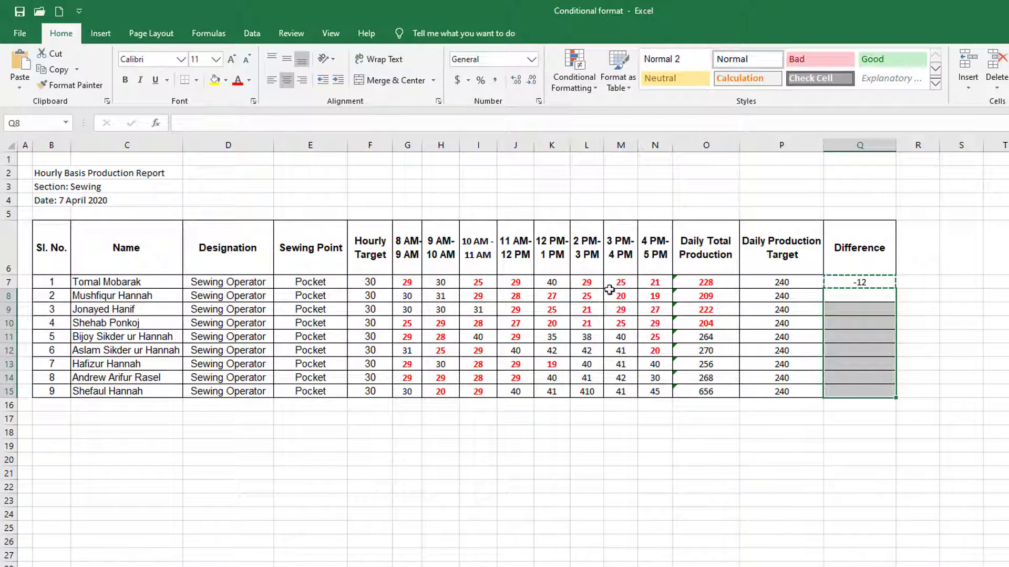
left_click(20, 62)
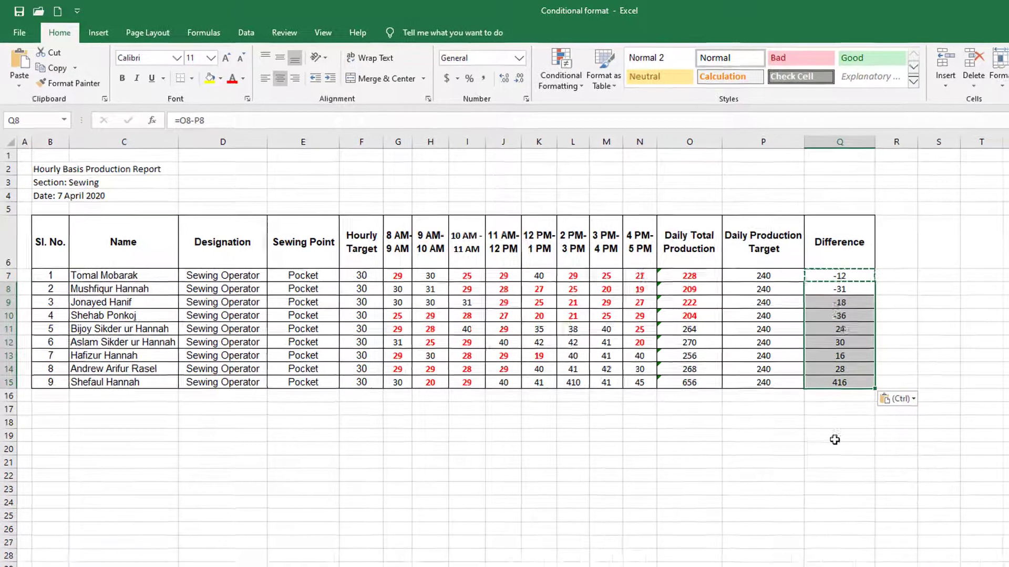
left_click(860, 447)
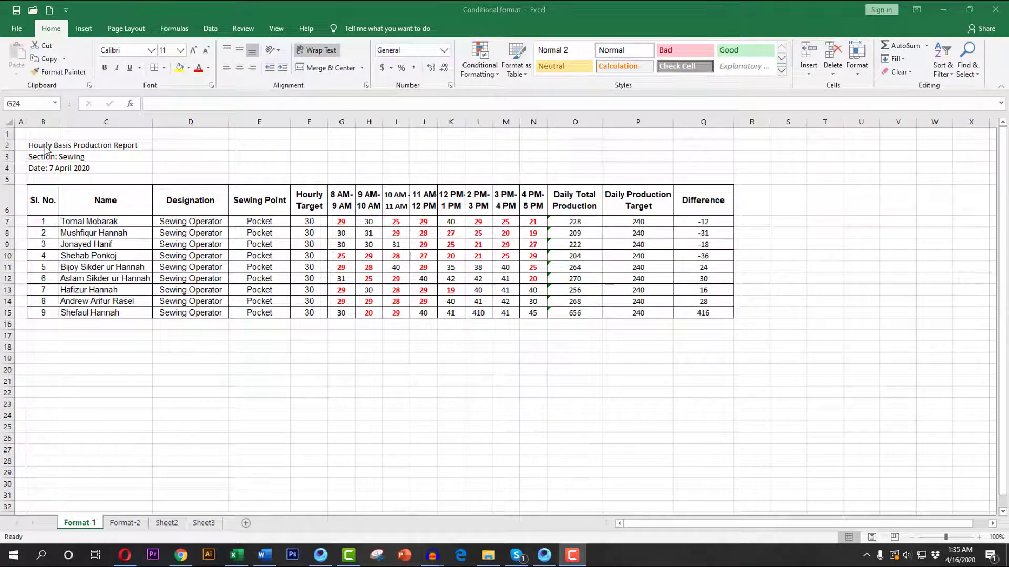
Merge and center the report title across B2:Q2 and set its font size to 18.
left_click_drag(46, 149, 704, 145)
left_click(328, 68)
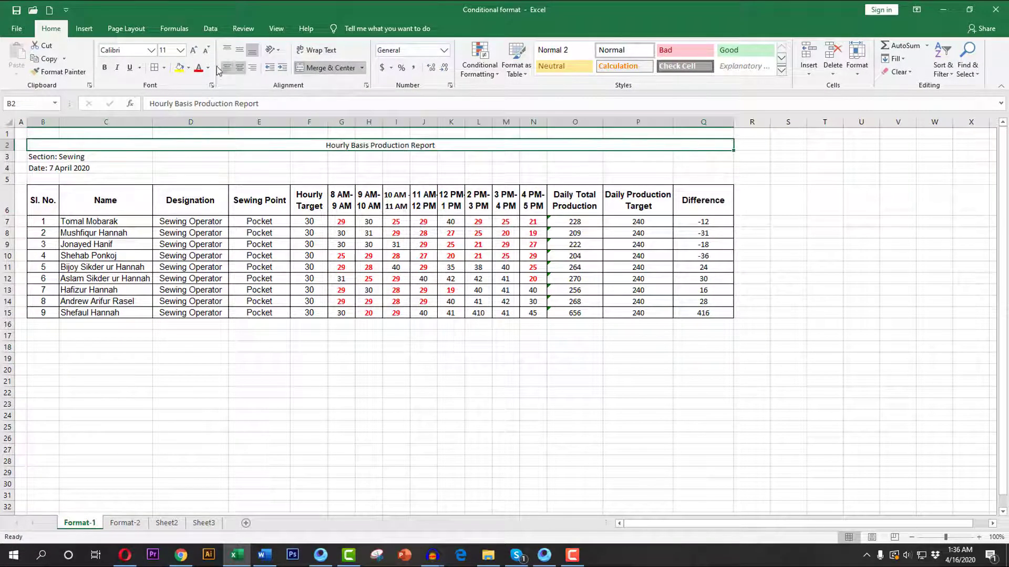
left_click(180, 50)
left_click(166, 140)
Merge and center the section line across B3:Q3 and the date line across B4:Q4, both at font size 14.
left_click_drag(63, 163, 704, 163)
left_click(329, 68)
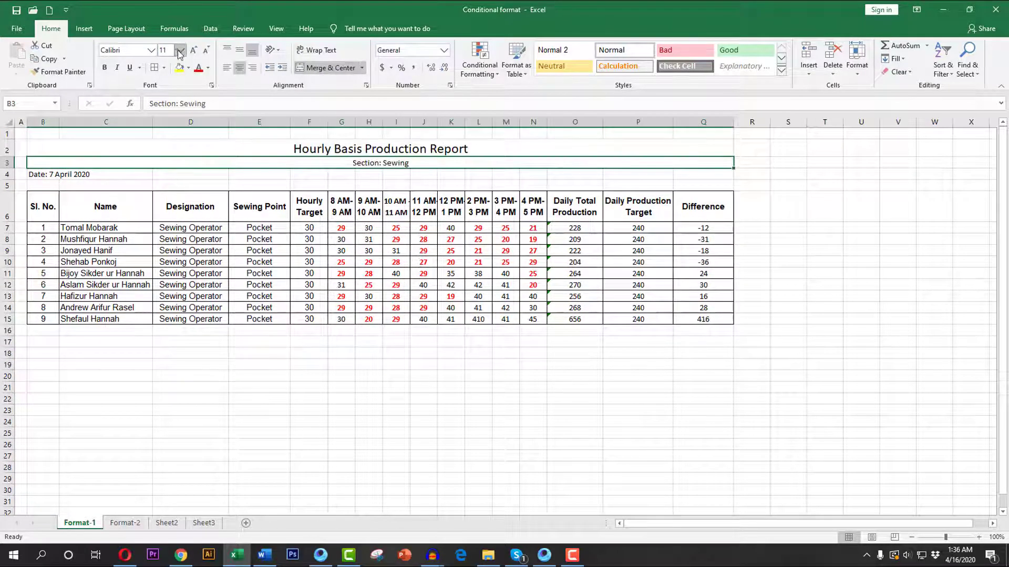
left_click(180, 50)
left_click(150, 130)
left_click_drag(45, 177, 711, 176)
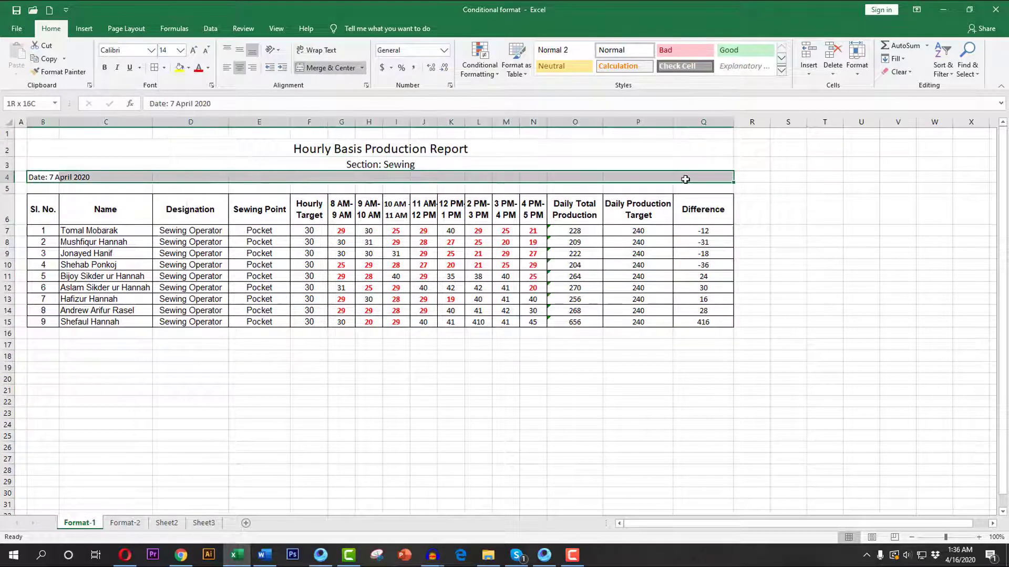
left_click(328, 68)
left_click(180, 50)
left_click(168, 130)
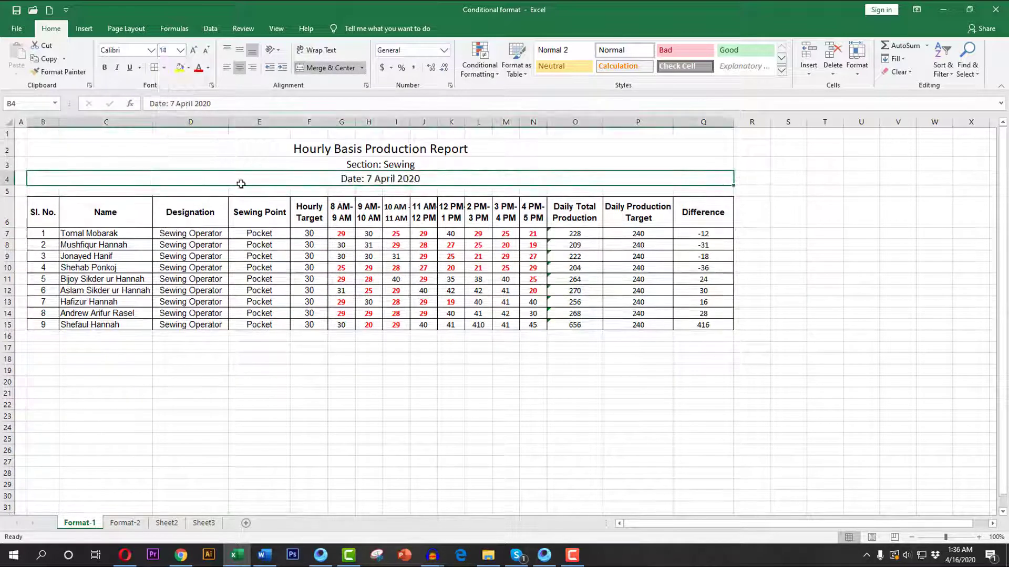
Format the report range B6:Q15 as a table with a header row in a gray banded style.
left_click_drag(49, 214, 703, 325)
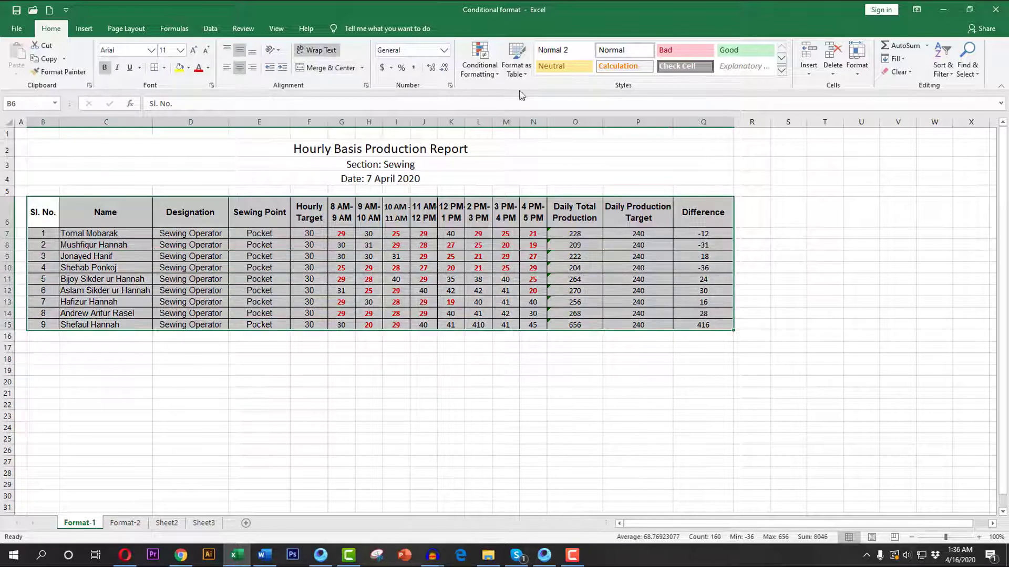
left_click(526, 76)
left_click(640, 212)
left_click(453, 426)
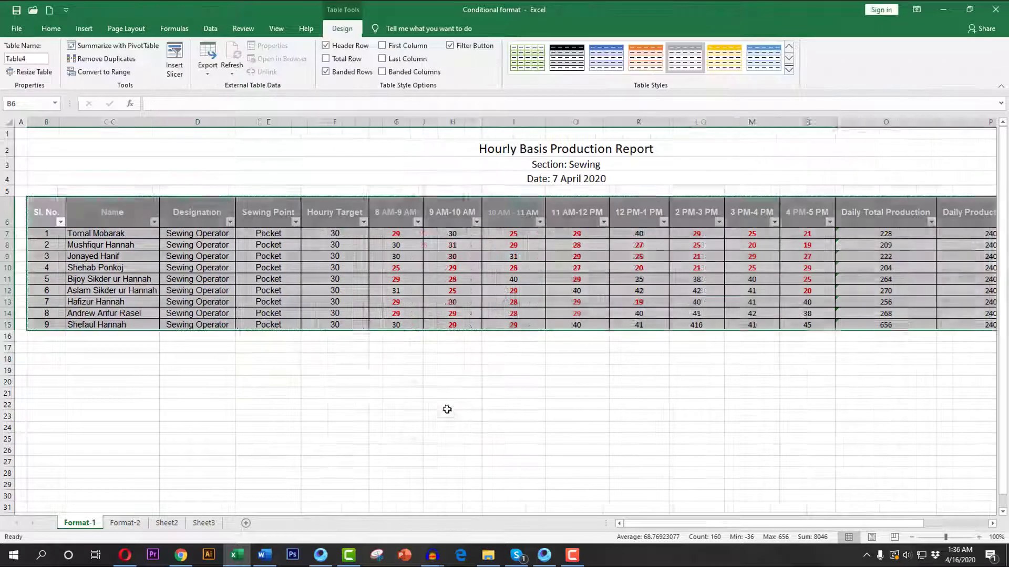
left_click(504, 404)
Narrow the hourly columns G:N and columns O:Q, with column P slightly wider so its header fits on two lines.
left_click_drag(398, 122, 813, 130)
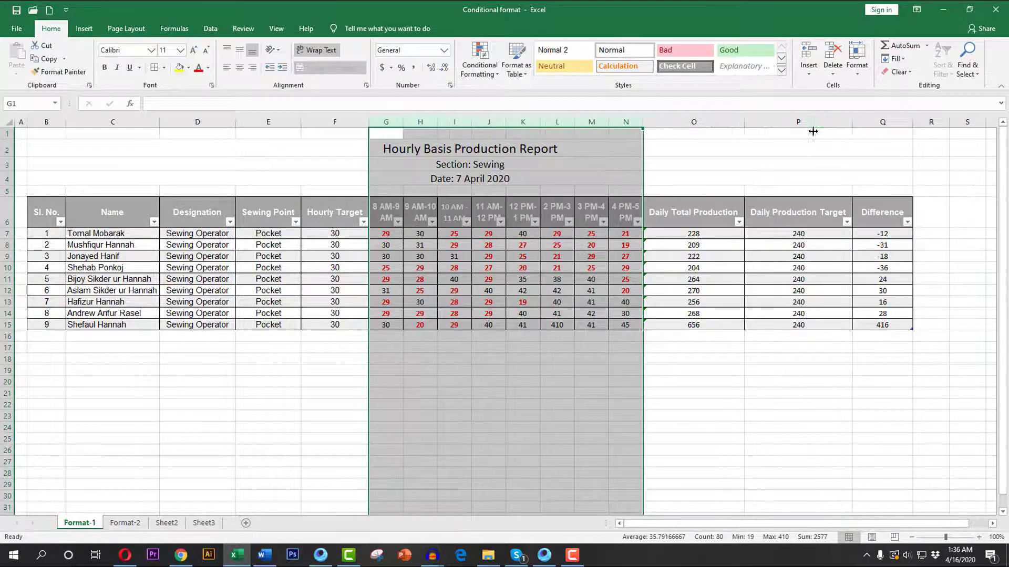
left_click_drag(707, 124, 876, 128)
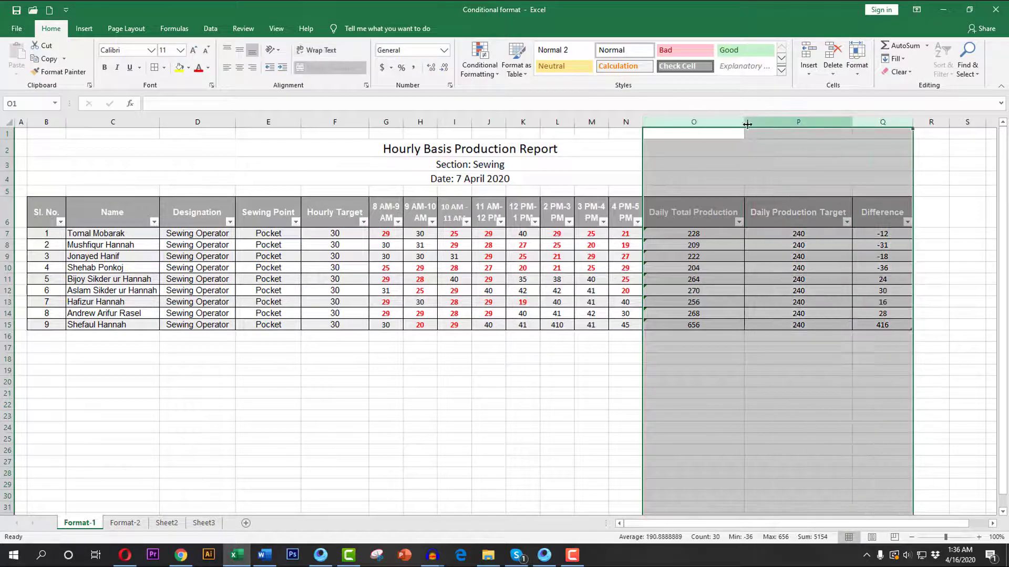
left_click_drag(744, 128, 709, 131)
left_click(778, 150)
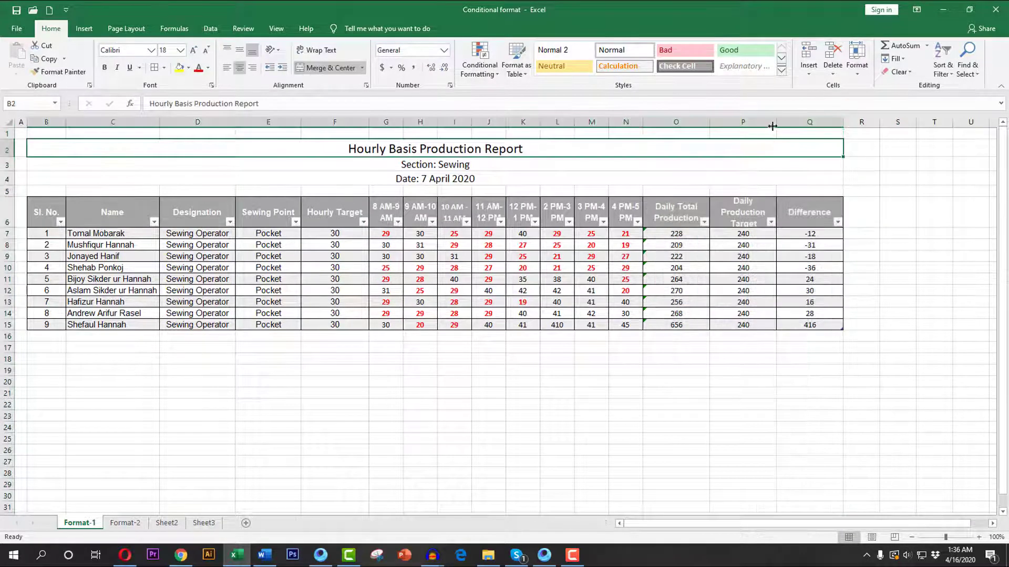
left_click_drag(777, 124, 786, 124)
left_click(447, 393)
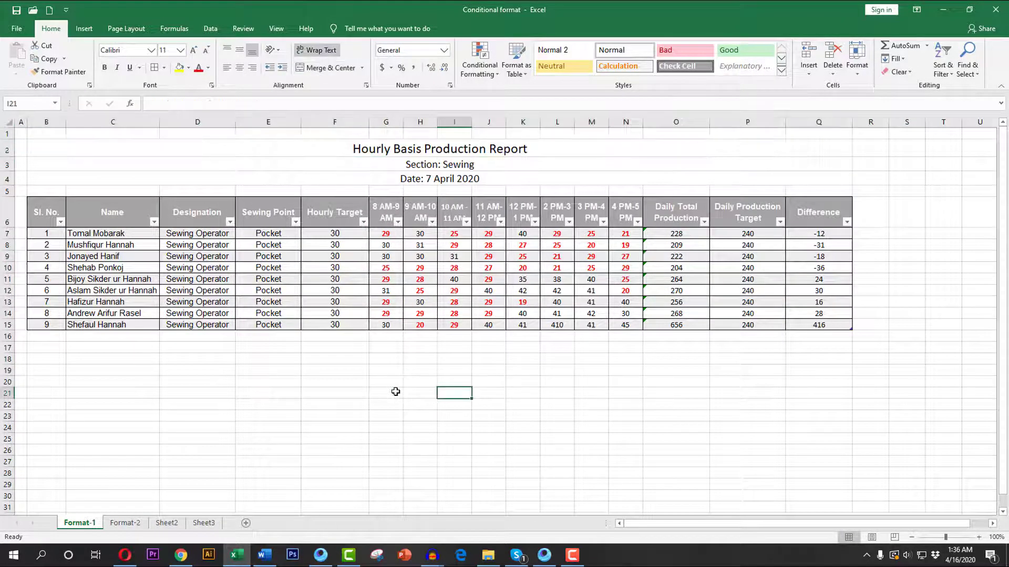